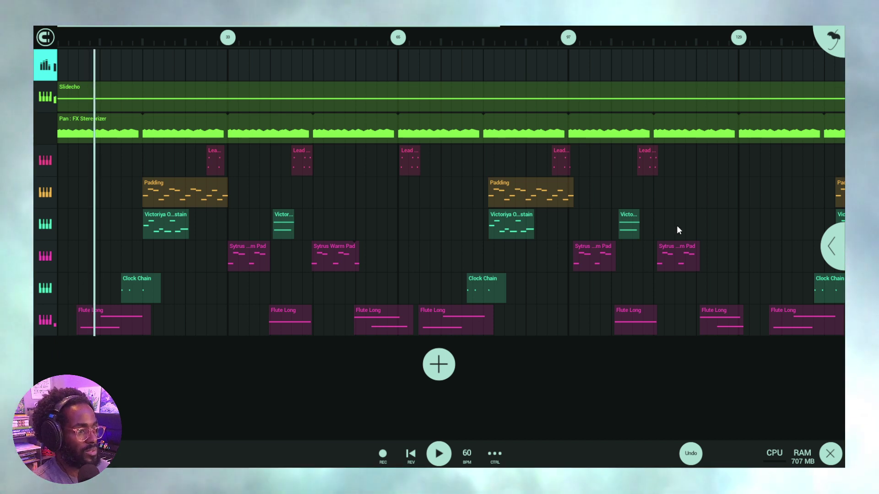
# Step: Open the Slidecho channel's module rack and bring up the GMSynth level and envelope settings
pyautogui.click(45, 96)
pyautogui.click(838, 245)
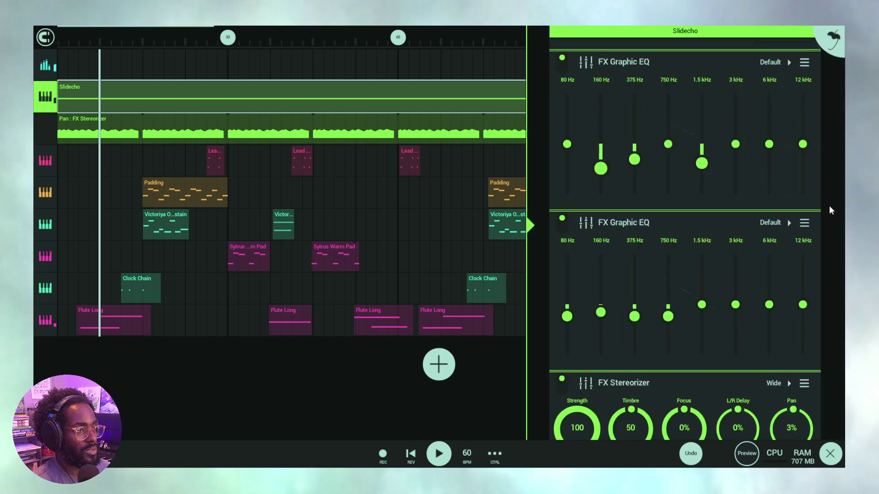
pyautogui.scroll(5, 829, 201)
pyautogui.scroll(1, 828, 193)
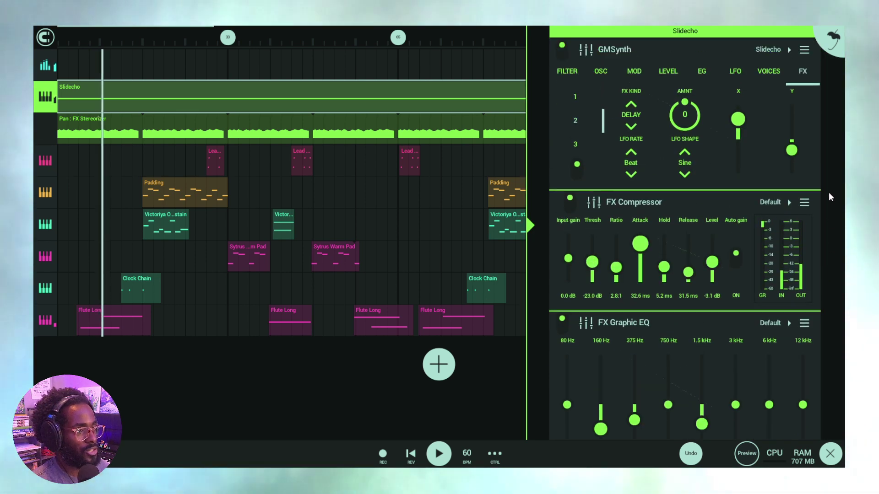
pyautogui.click(667, 73)
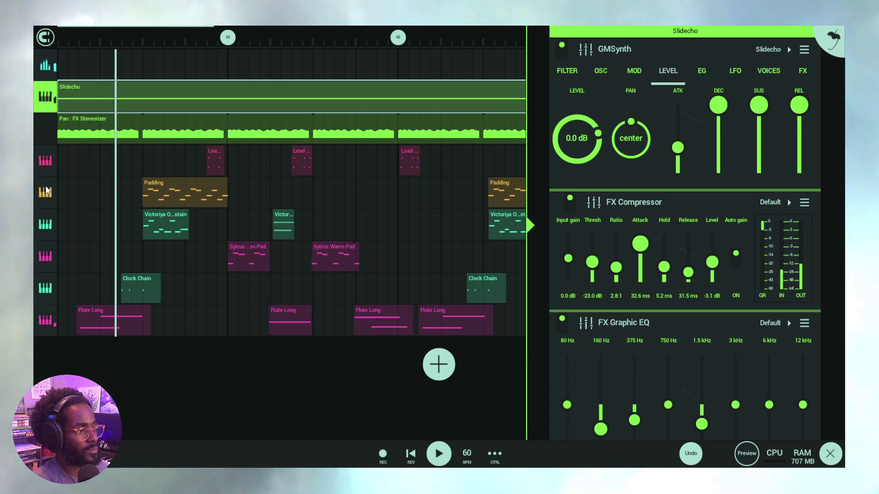
# Step: Examine the DW Sampler settings of the Flute Long and Victoriya Ooh Sustain channels
pyautogui.click(47, 320)
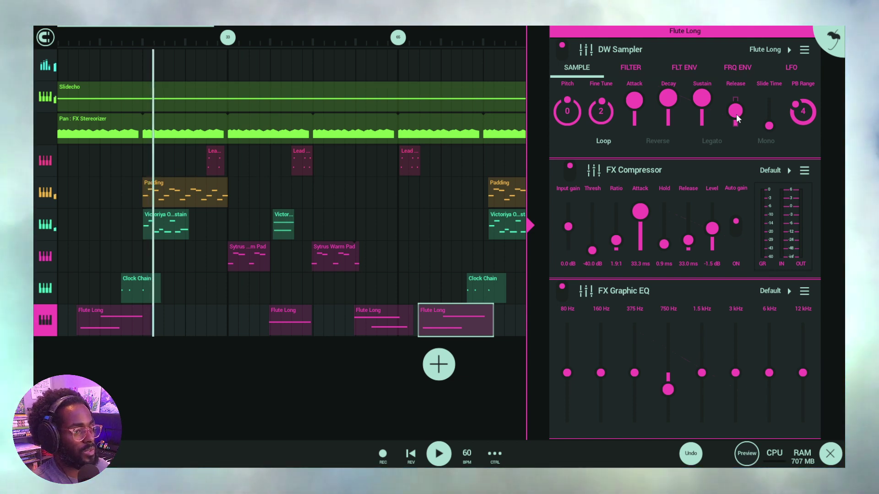
pyautogui.click(53, 227)
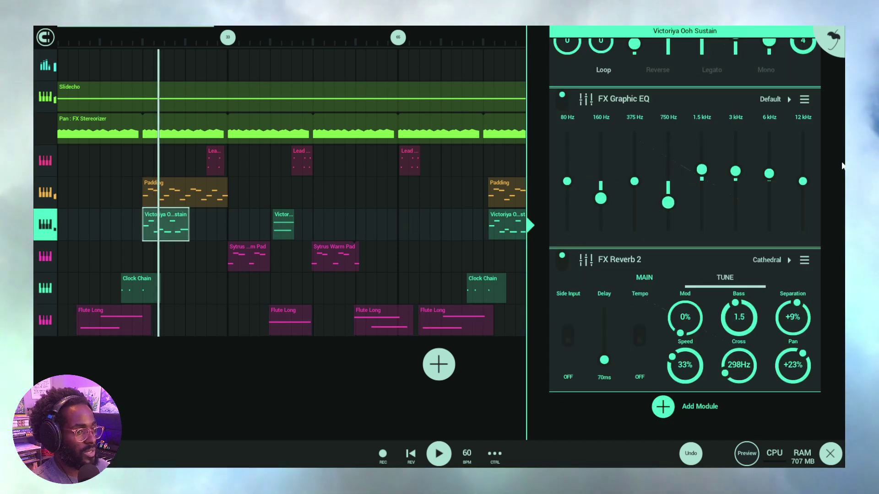
pyautogui.scroll(3, 841, 162)
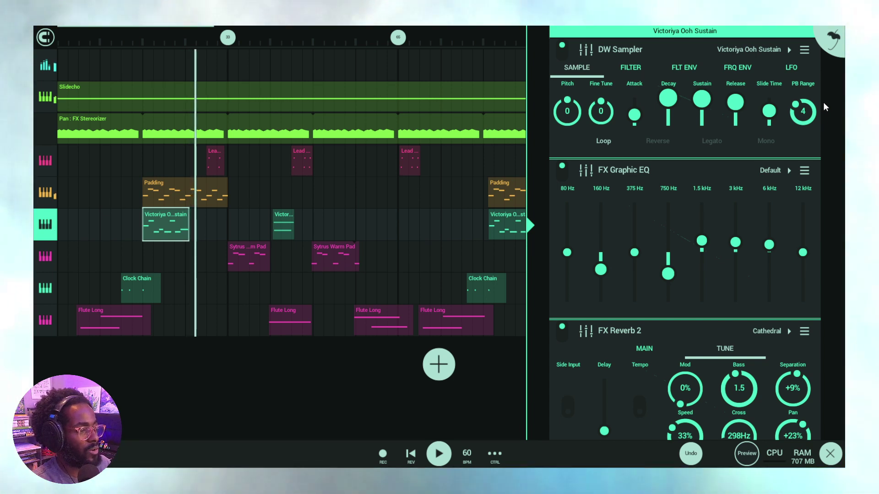
# Step: Open the Padding channel's GMSynth and examine the effect in its first FX slot
pyautogui.click(49, 197)
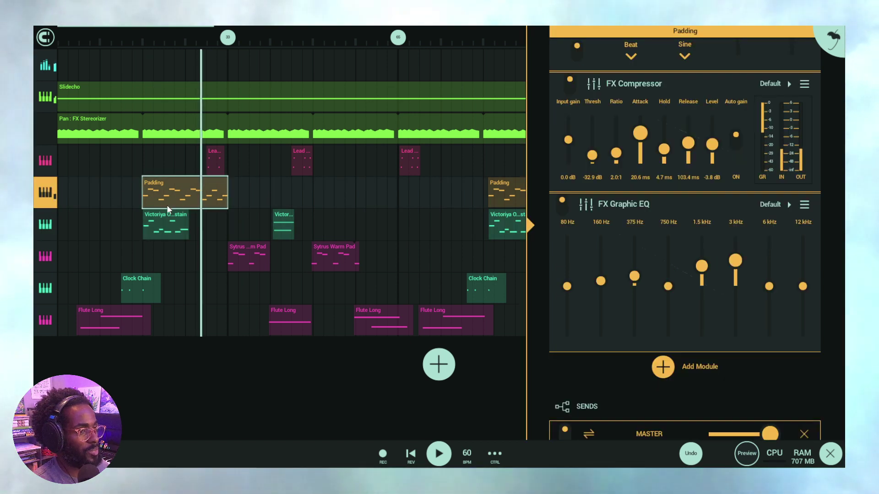
pyautogui.scroll(3, 832, 198)
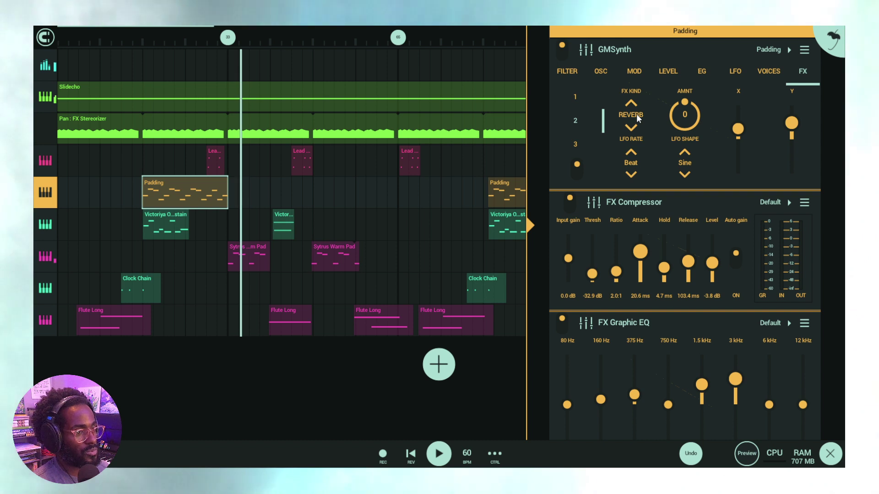
pyautogui.click(582, 96)
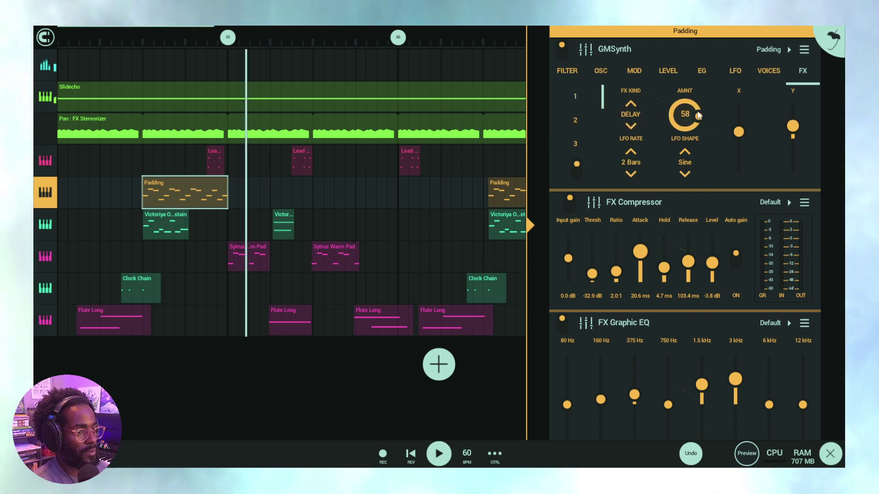
# Step: Examine the Sytrus Warm Pad channel's modules and the Flute Long channel's chain down to its FX Stereorizer
pyautogui.click(51, 255)
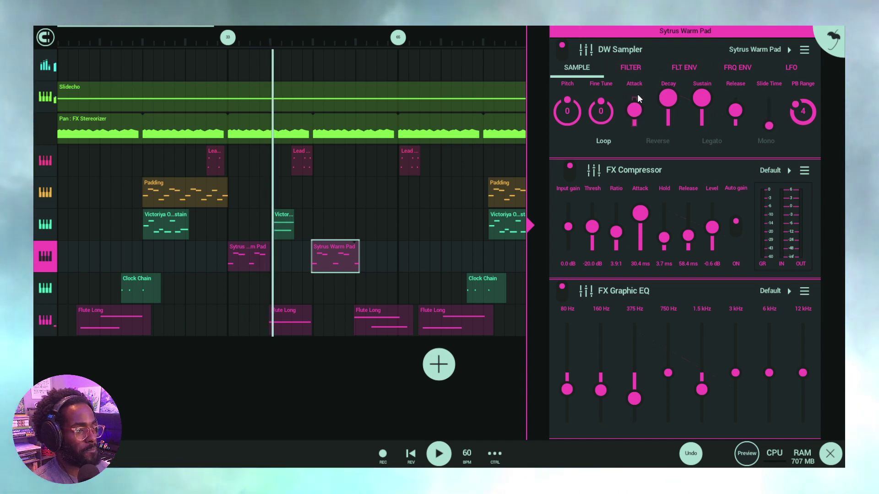
pyautogui.click(50, 324)
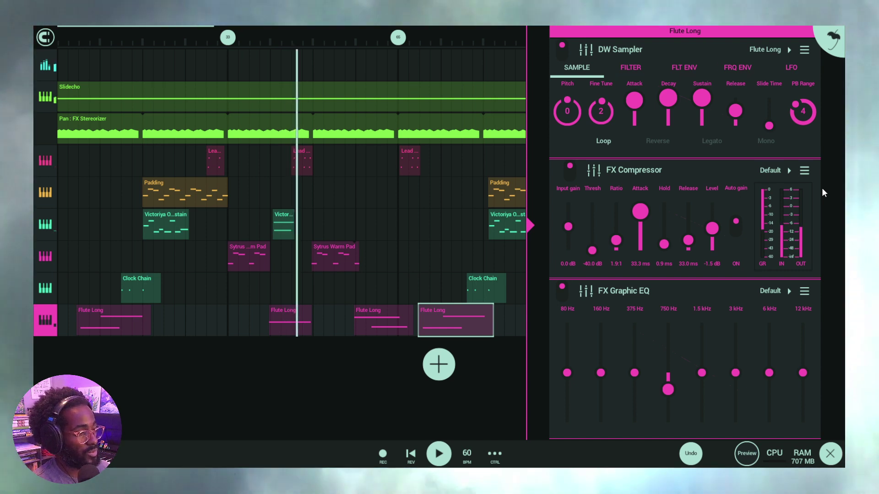
pyautogui.scroll(-2, 822, 185)
pyautogui.scroll(-3, 823, 185)
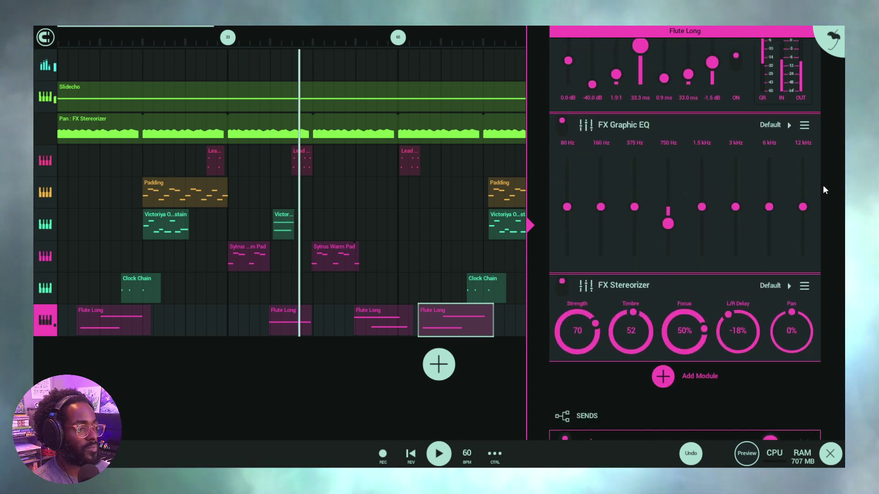
pyautogui.scroll(2, 823, 185)
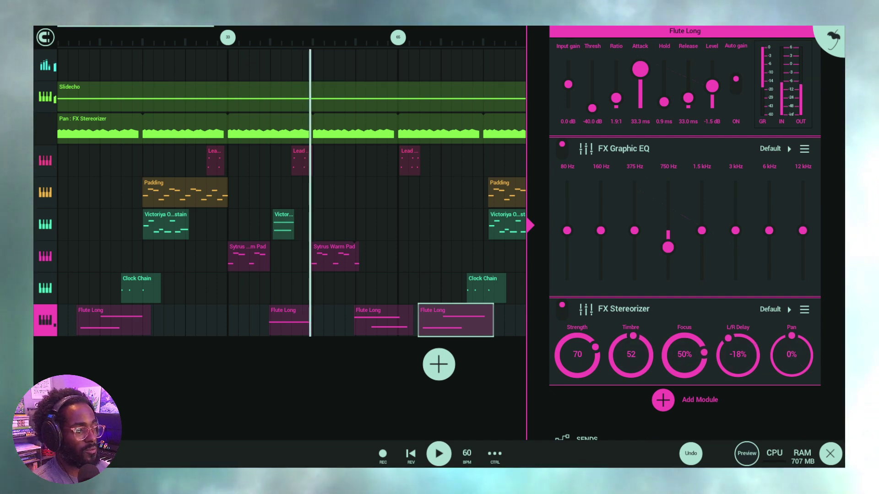
# Step: Examine the master channel's reverb, limiter and stereo analyzer modules
pyautogui.click(55, 68)
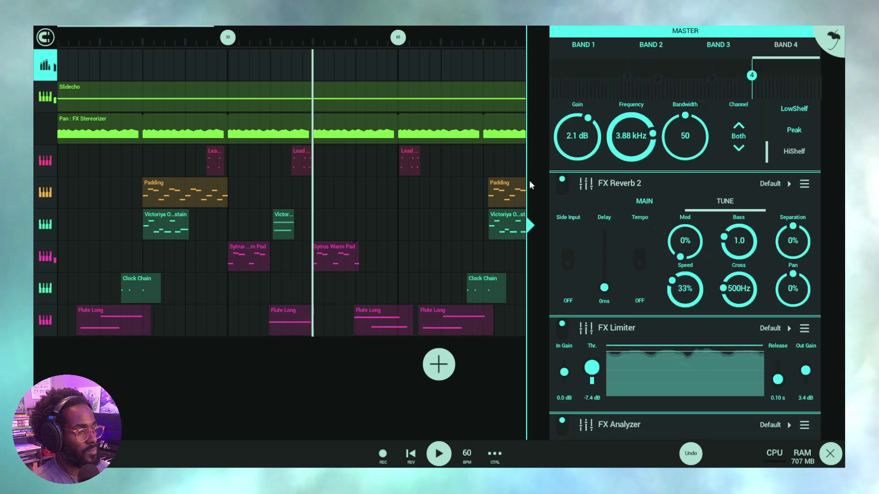
pyautogui.scroll(-5, 792, 232)
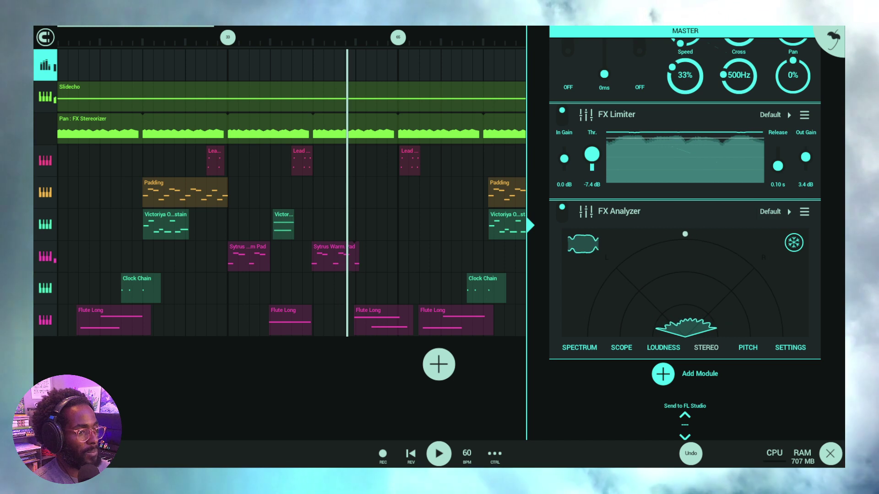
pyautogui.scroll(2, 831, 183)
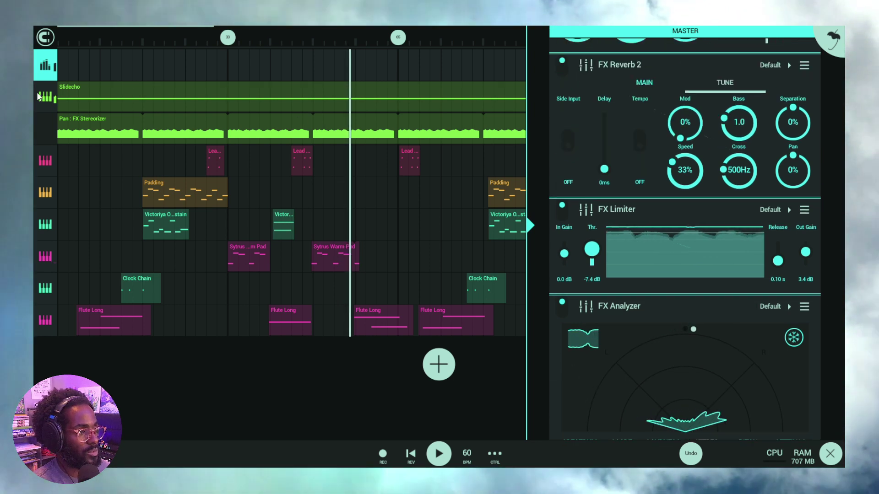
# Step: Go through the Slidecho channel's effect chain from the compressor and graphic EQs to the Stereorizer and Spacer
pyautogui.click(274, 101)
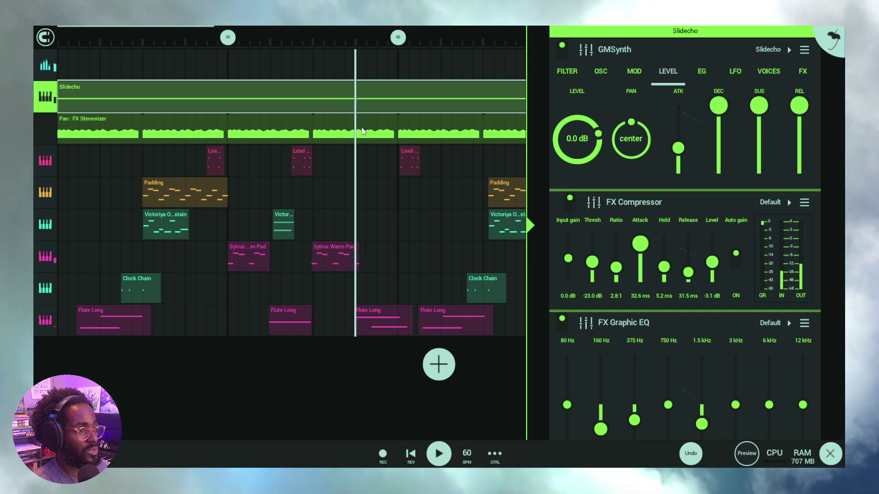
pyautogui.scroll(-6, 834, 197)
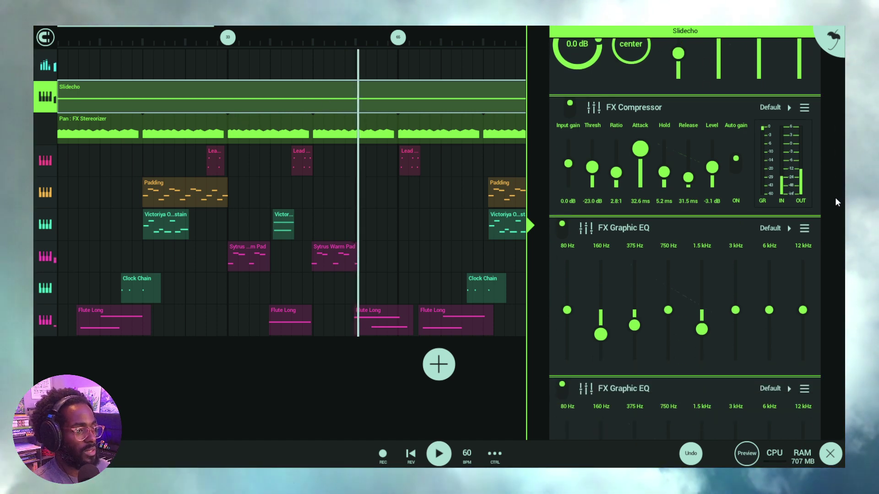
pyautogui.scroll(-4, 837, 171)
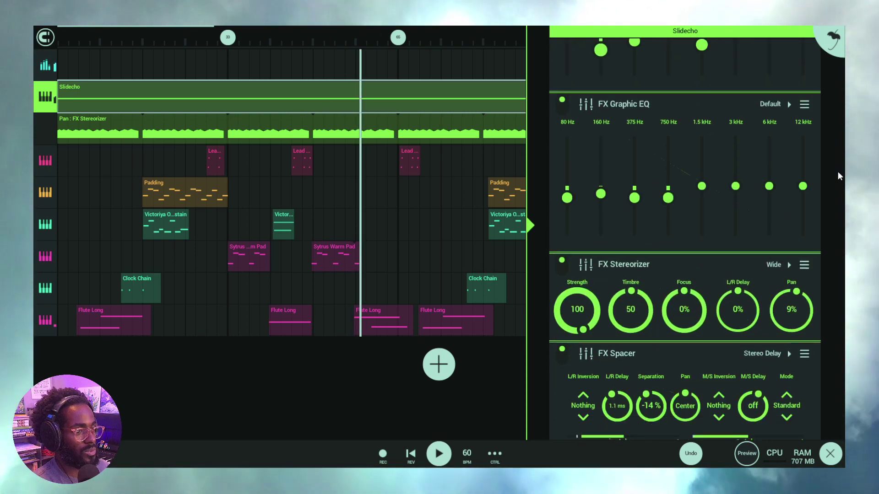
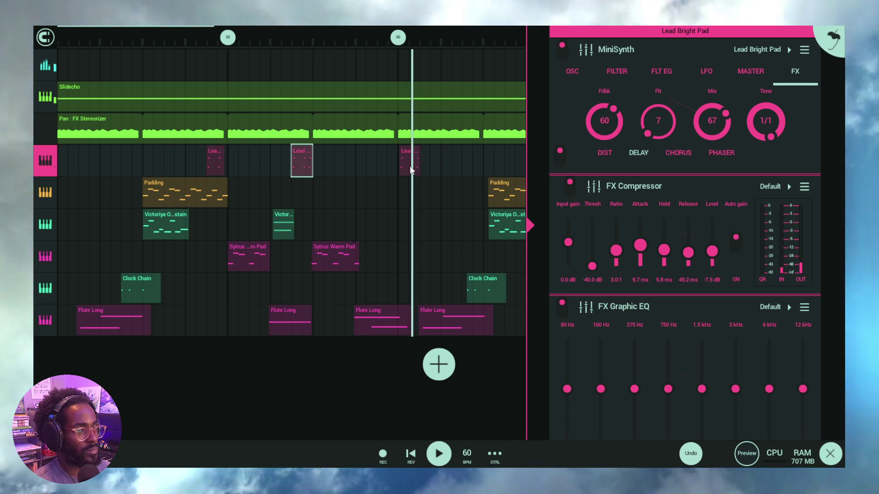
# Step: Examine the Lead Bright Pad channel's delay, compressor and EQ, and the Flute Long channel's effects
pyautogui.scroll(-3, 825, 194)
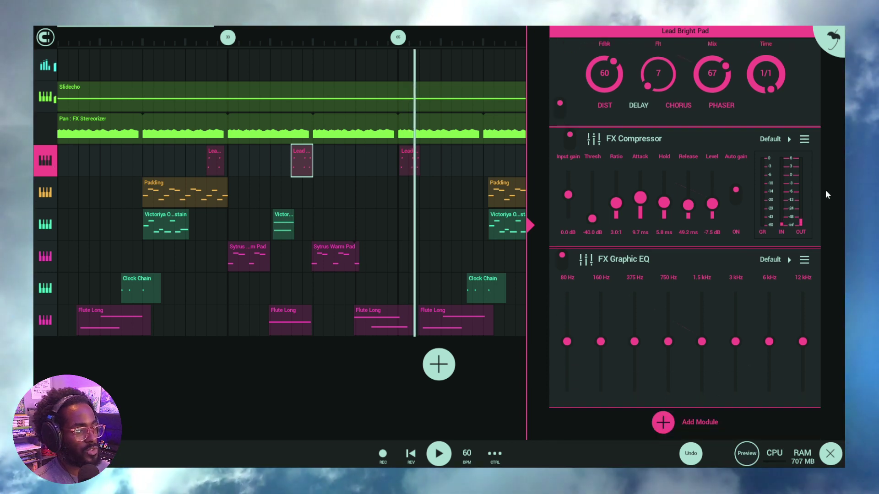
pyautogui.scroll(3, 826, 193)
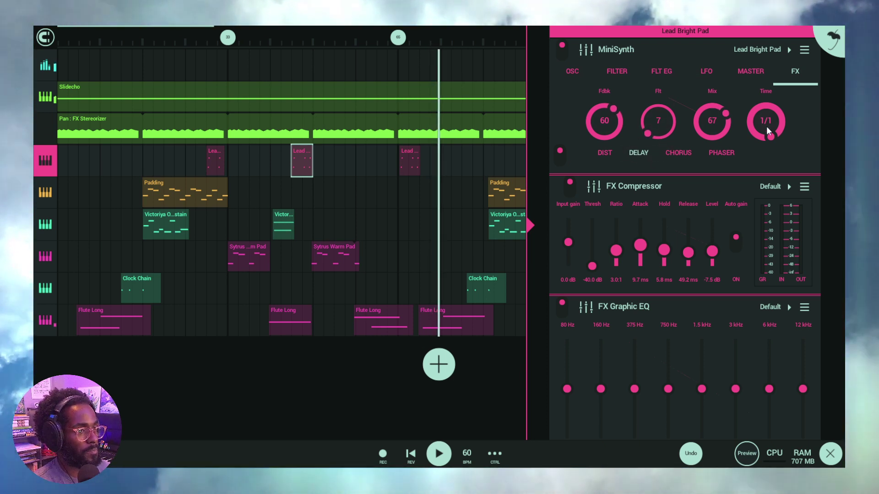
pyautogui.click(439, 328)
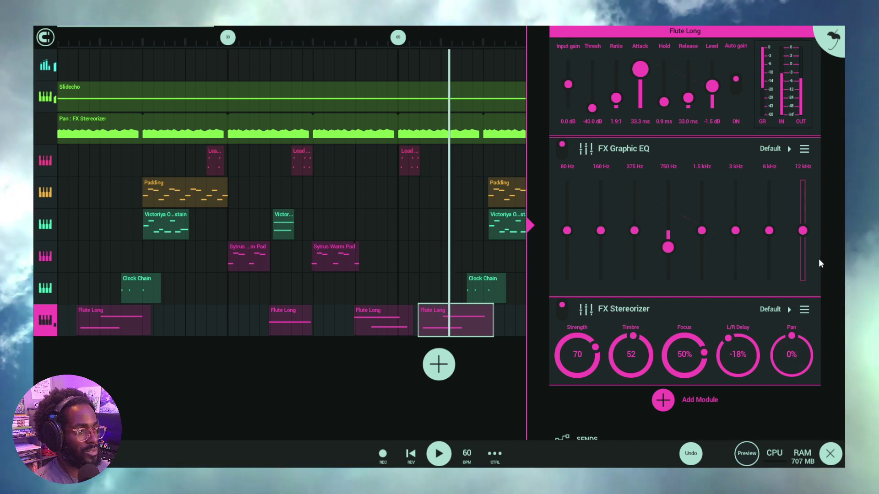
pyautogui.scroll(3, 818, 259)
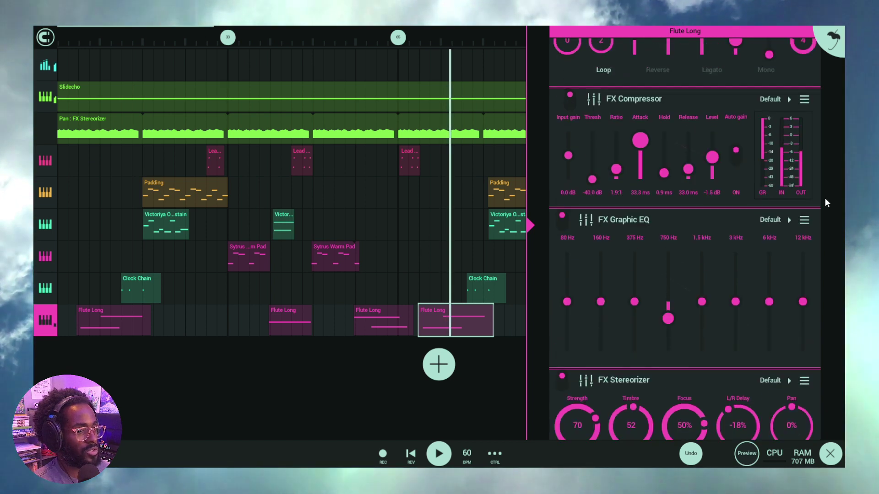
# Step: Set the pan of the master channel's FX Reverb 2 to -14%
pyautogui.click(51, 67)
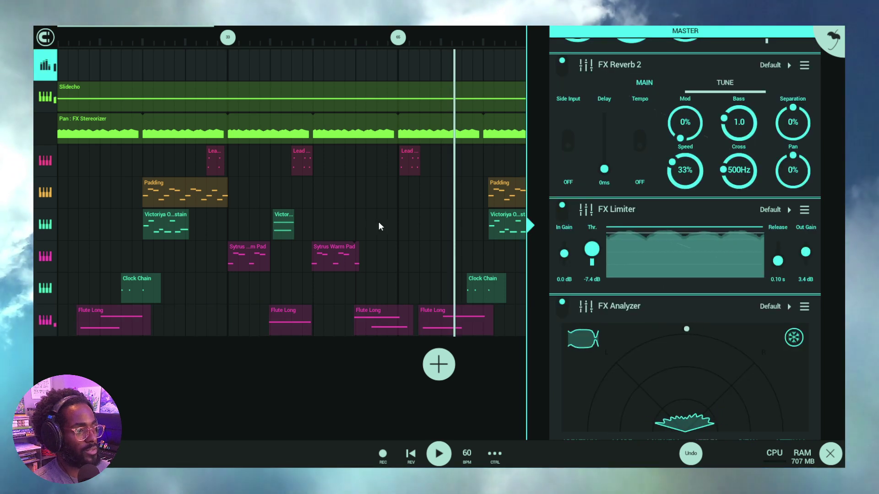
pyautogui.scroll(-2, 832, 319)
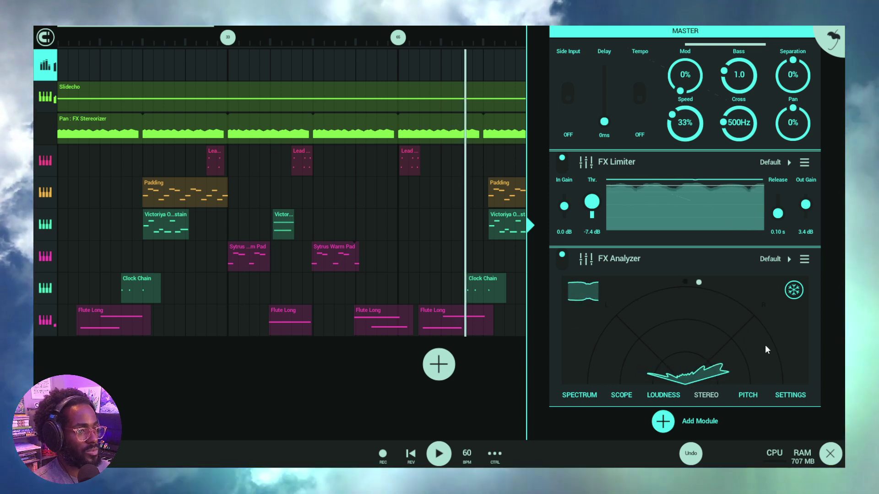
pyautogui.scroll(1, 828, 218)
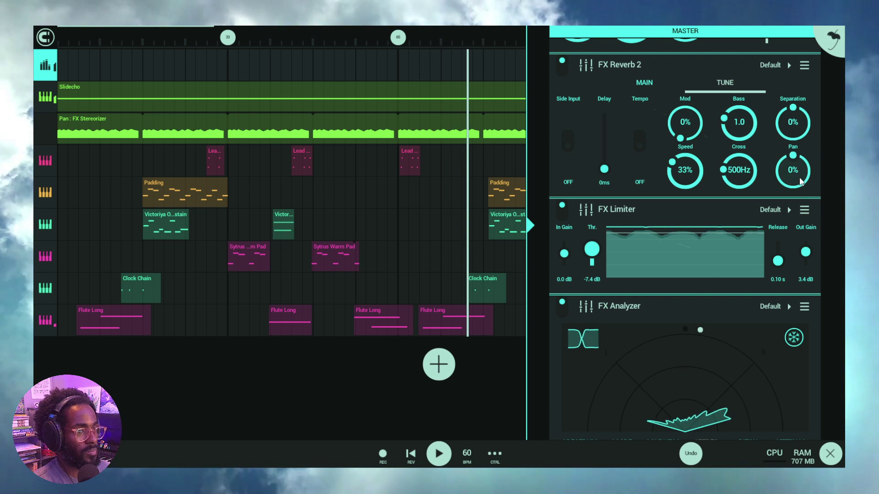
pyautogui.moveTo(800, 181); pyautogui.dragTo(804, 209)
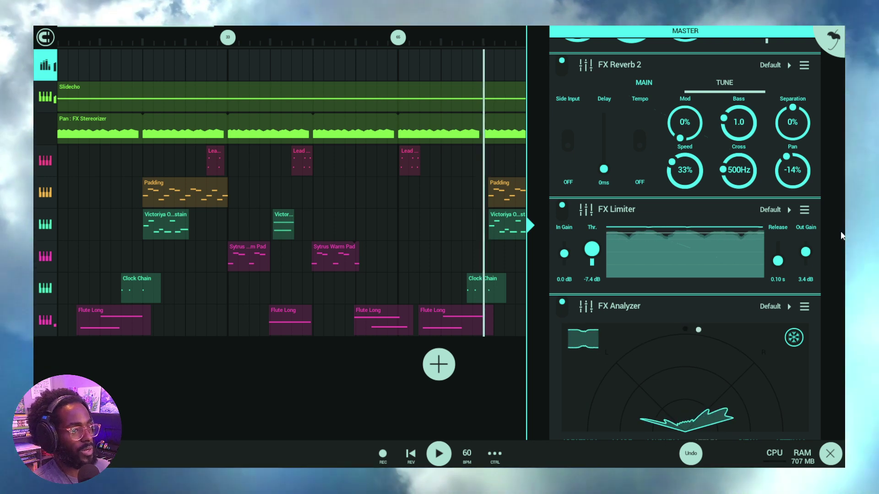
pyautogui.scroll(3, 778, 235)
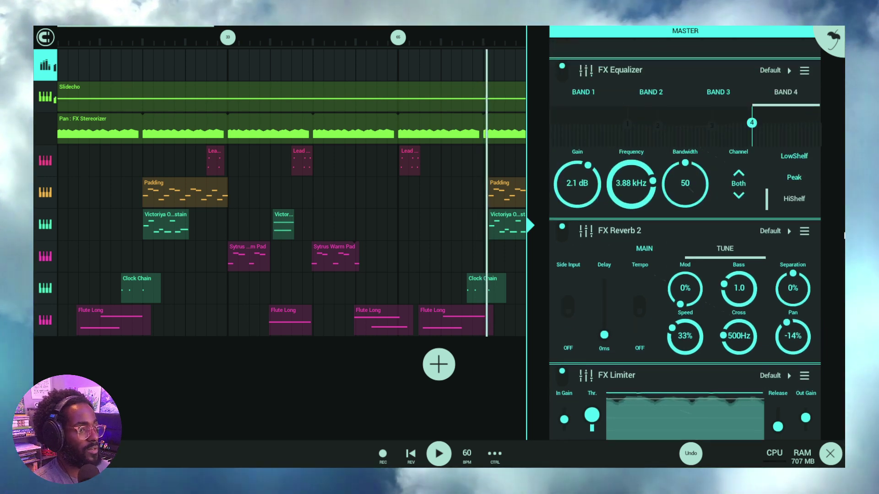
pyautogui.scroll(-3, 844, 235)
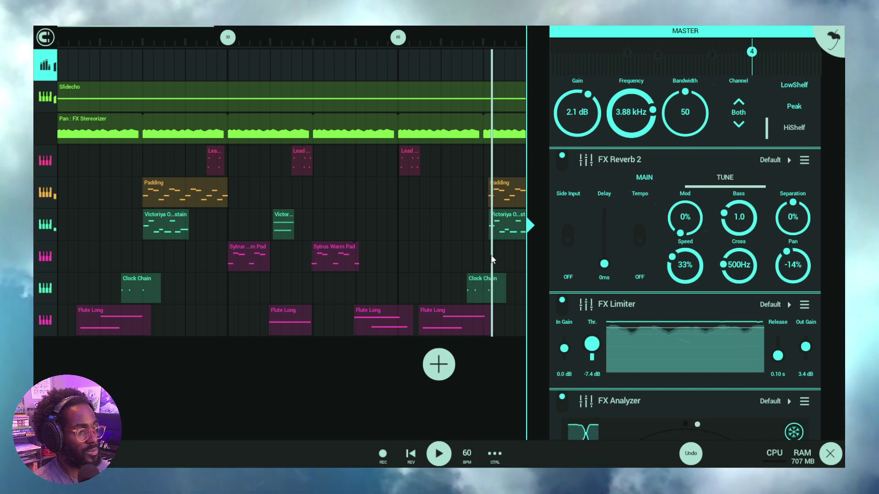
# Step: Bring the playing section of the playlist into view and examine Slidecho's Stereorizer, Spacer and stereo analyzer
pyautogui.moveTo(490, 254); pyautogui.dragTo(260, 250)
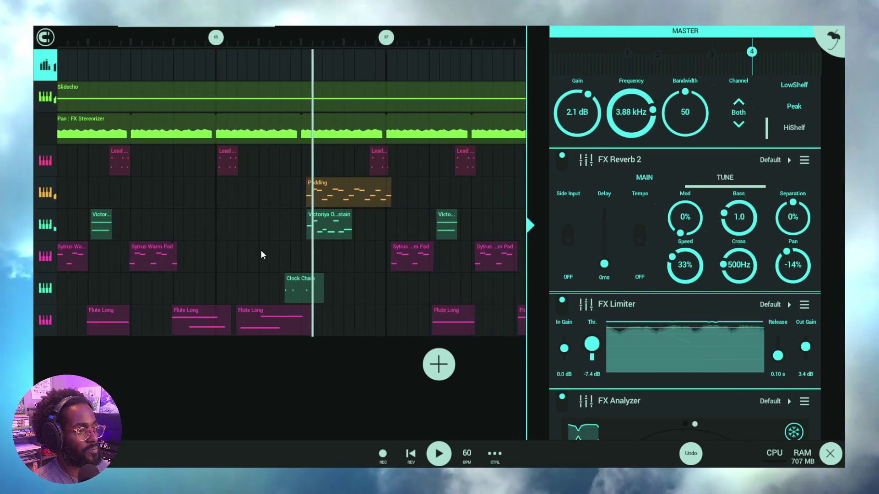
pyautogui.click(48, 98)
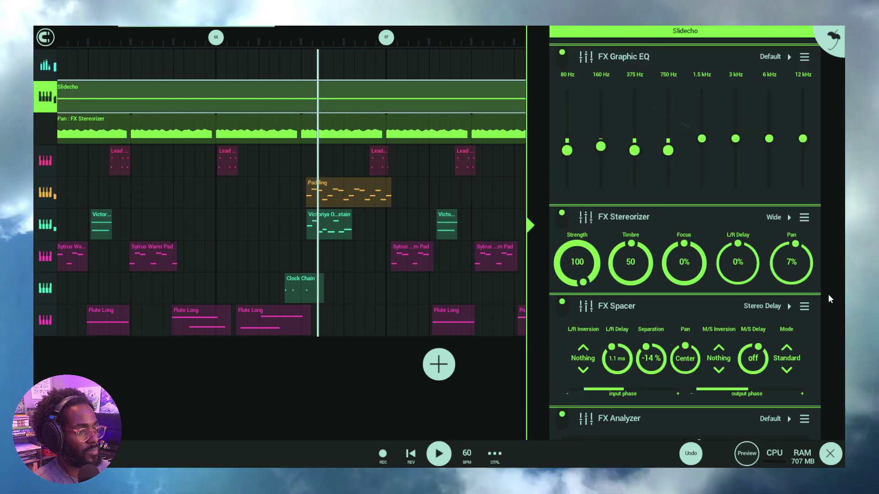
pyautogui.scroll(-5, 828, 296)
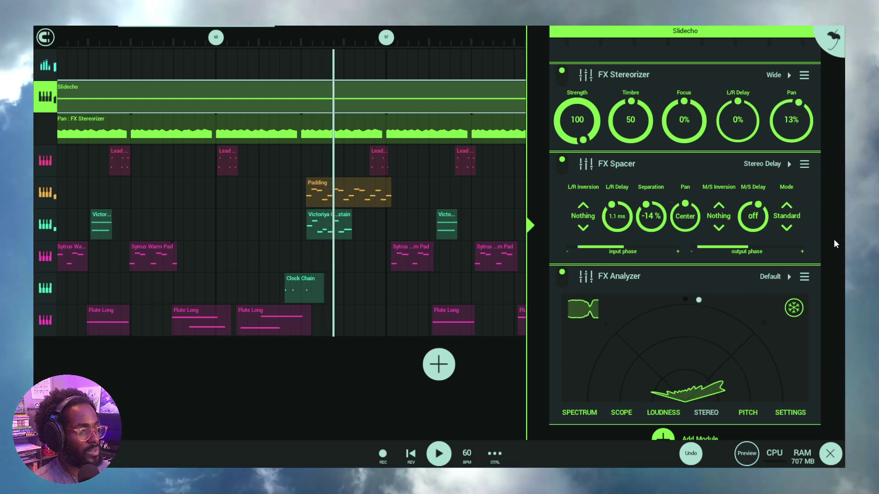
pyautogui.scroll(3, 832, 243)
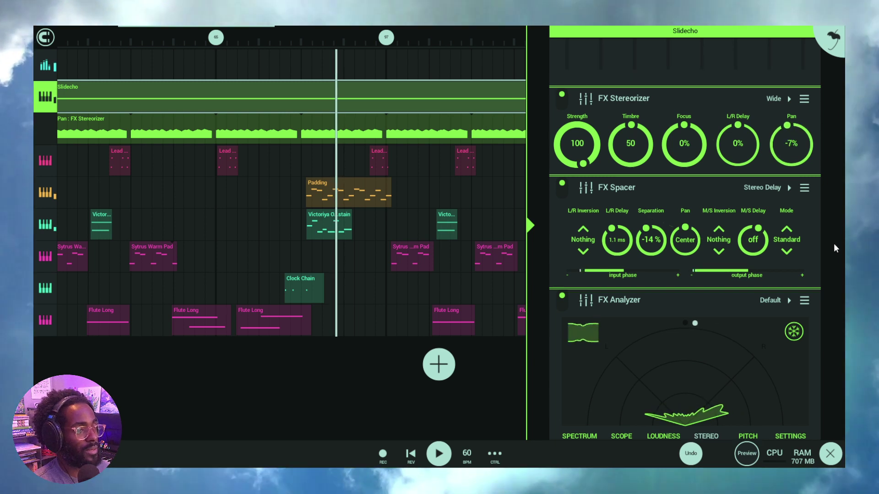
pyautogui.scroll(1, 834, 245)
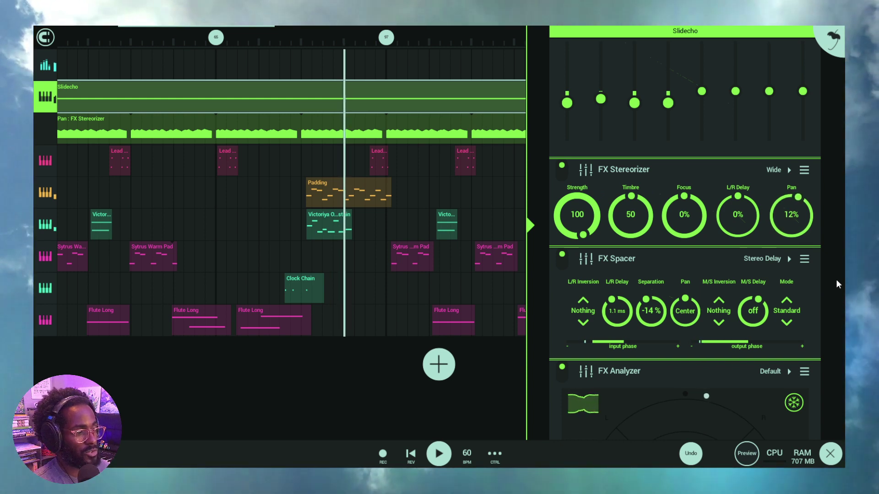
# Step: Reveal the channel mixer controls and examine Slidecho's Stereorizer pan, Spacer and stereo analyzer
pyautogui.scroll(-2, 834, 268)
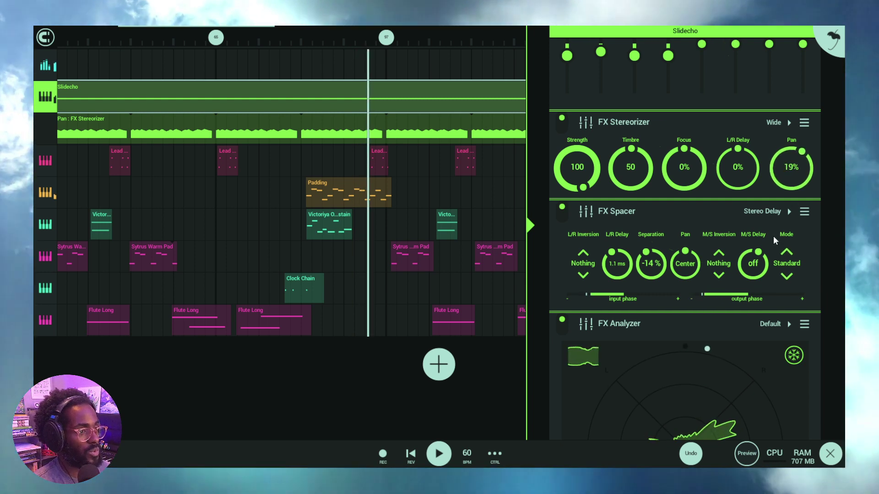
pyautogui.scroll(3, 833, 240)
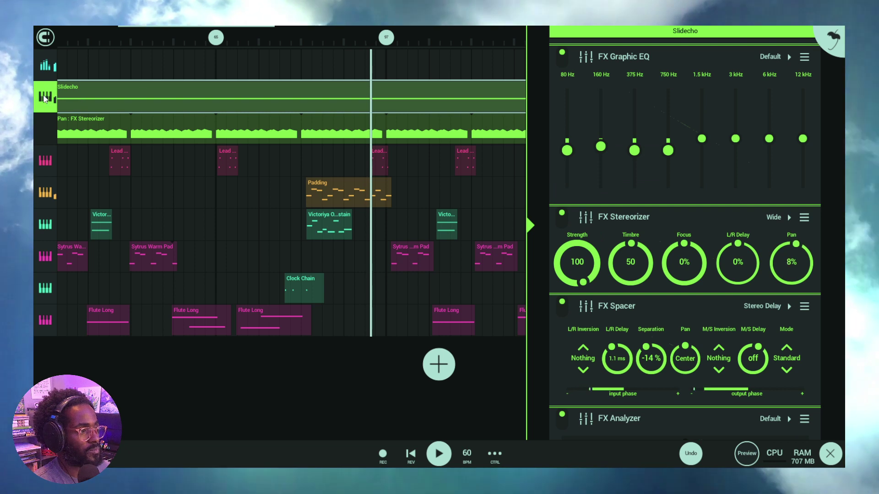
pyautogui.moveTo(44, 98); pyautogui.dragTo(125, 97)
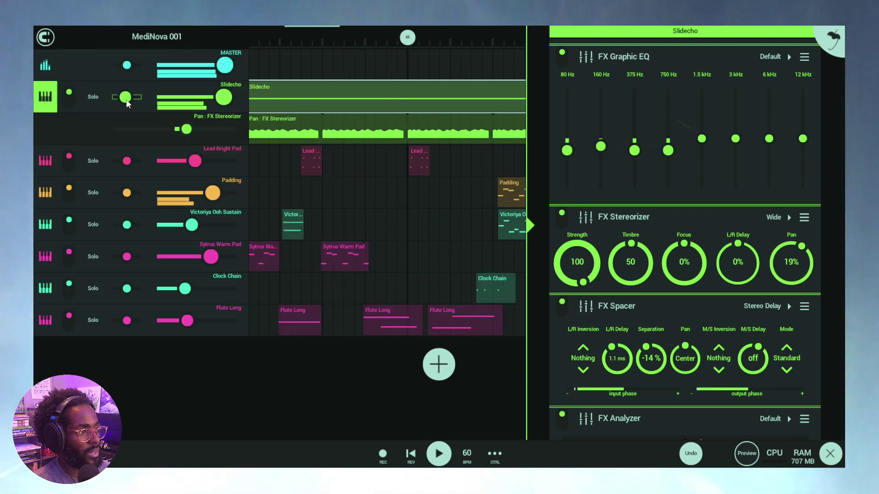
pyautogui.moveTo(791, 262)
pyautogui.mouseDown()
pyautogui.moveTo(775, 277)
pyautogui.moveTo(808, 264)
pyautogui.mouseUp()
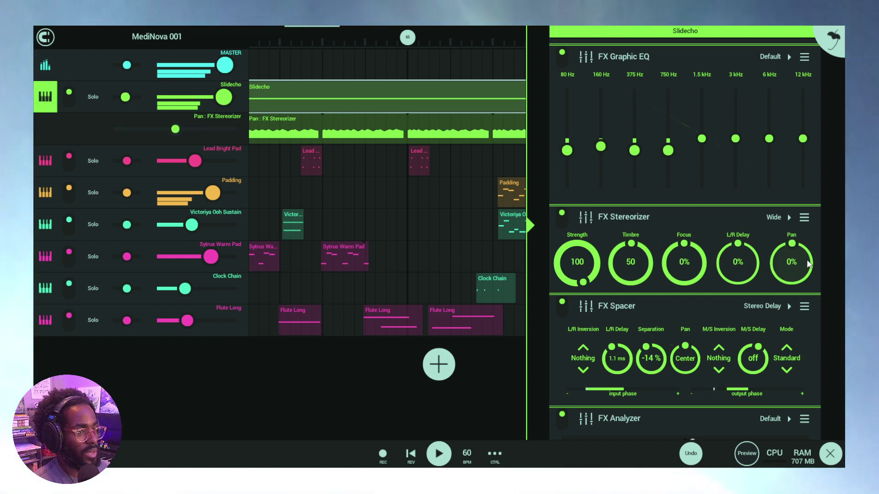
pyautogui.scroll(-3, 832, 311)
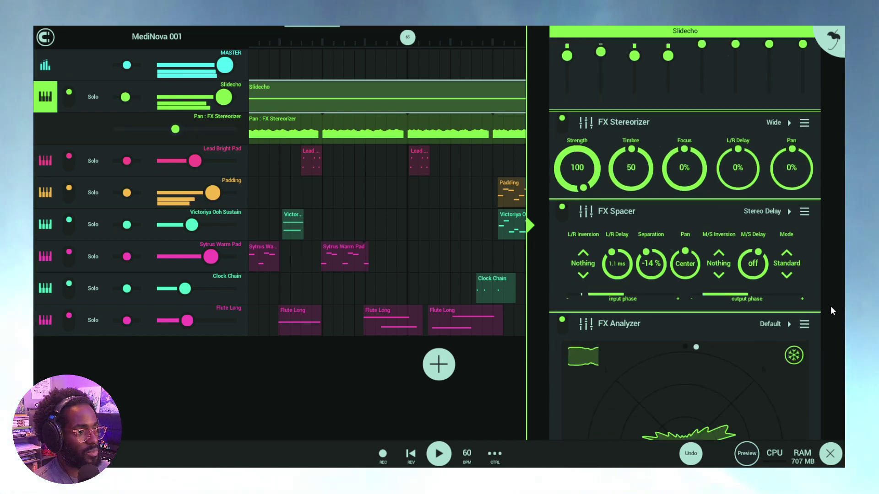
pyautogui.scroll(-2, 830, 306)
pyautogui.moveTo(785, 118); pyautogui.dragTo(781, 115)
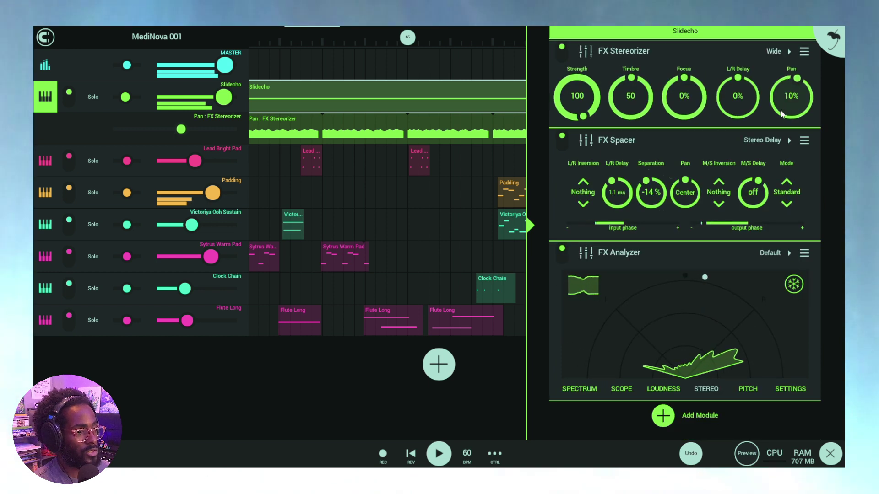
# Step: Compare Slidecho's Stereorizer pan automation clip with the master channel's effect chain
pyautogui.click(371, 120)
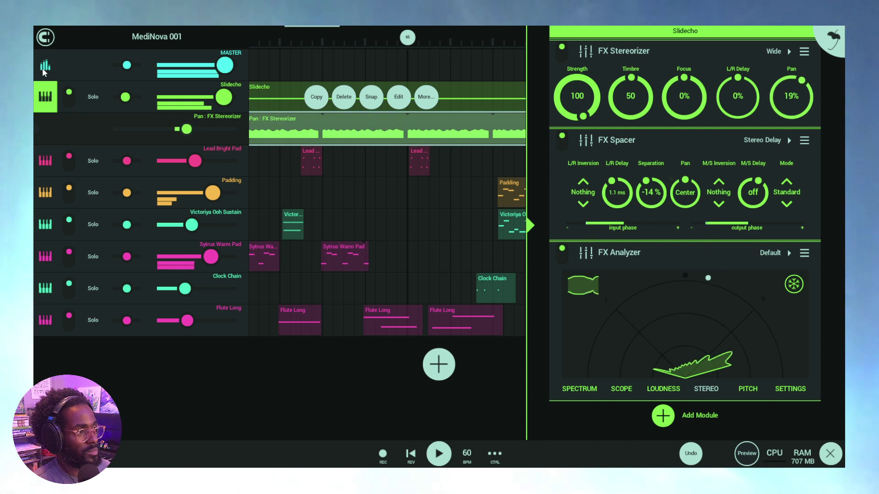
pyautogui.click(45, 68)
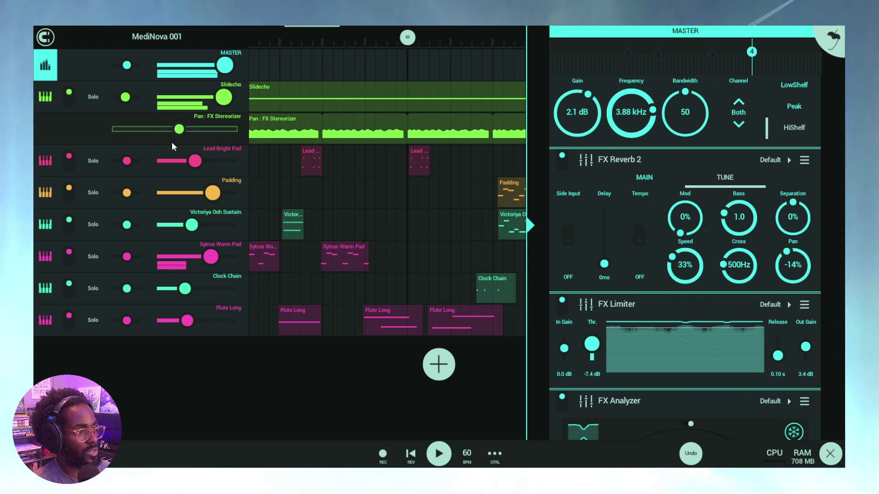
pyautogui.click(356, 120)
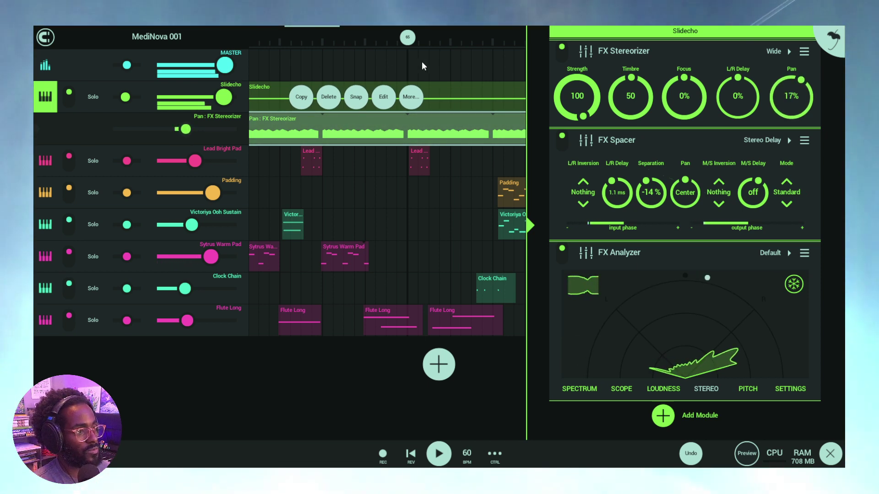
# Step: Inspect the notes of the Lead Bright Pad clip near bar 113, and close the note editor
pyautogui.moveTo(463, 65); pyautogui.dragTo(300, 74)
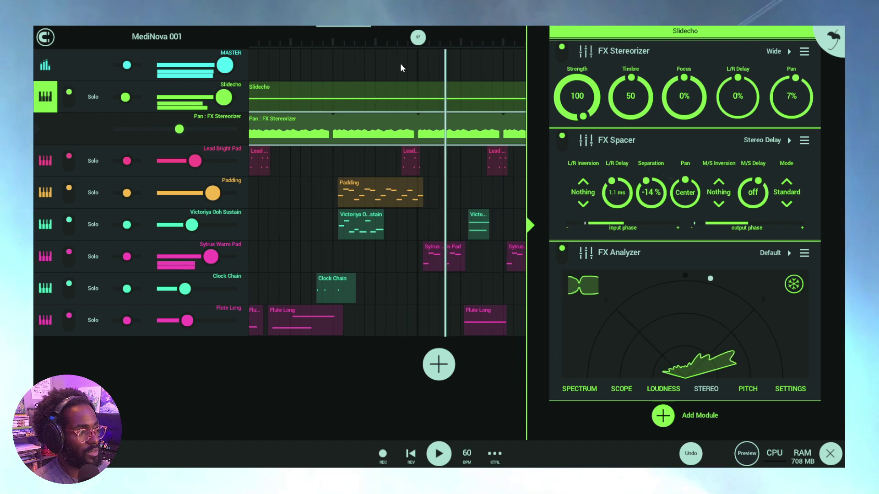
pyautogui.moveTo(400, 68); pyautogui.dragTo(244, 75)
pyautogui.click(316, 89)
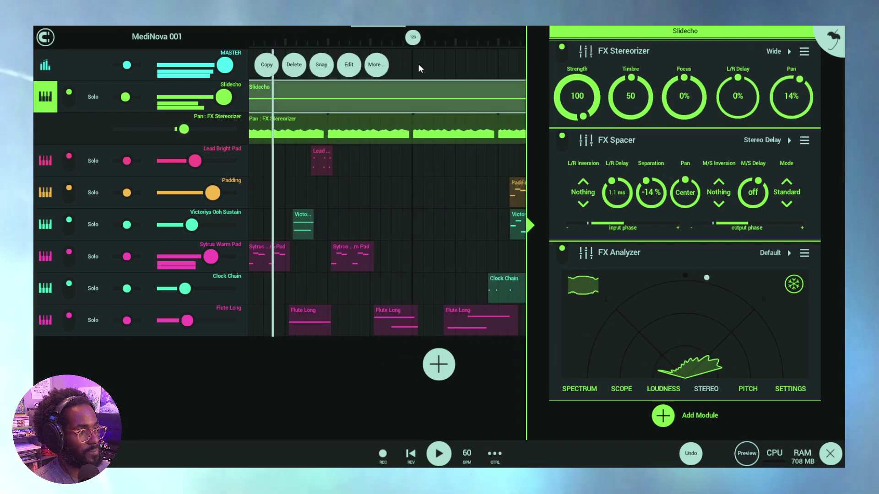
pyautogui.moveTo(439, 59); pyautogui.dragTo(406, 61)
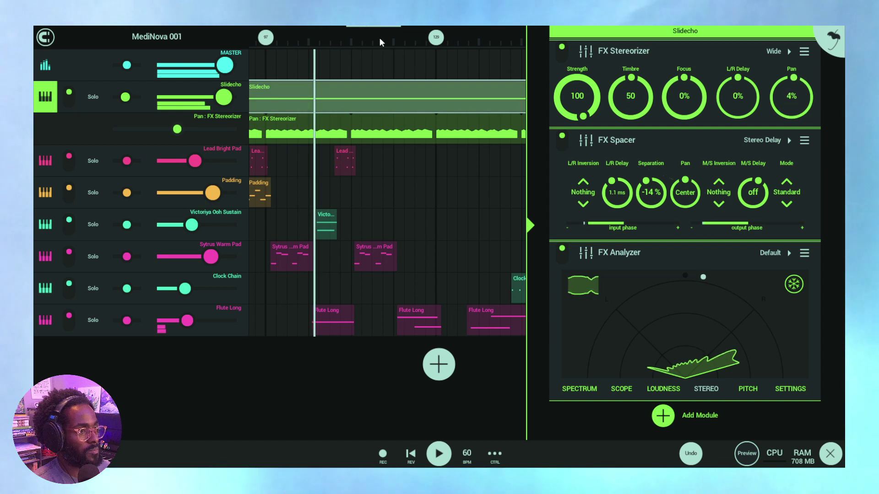
pyautogui.moveTo(380, 38); pyautogui.dragTo(357, 67)
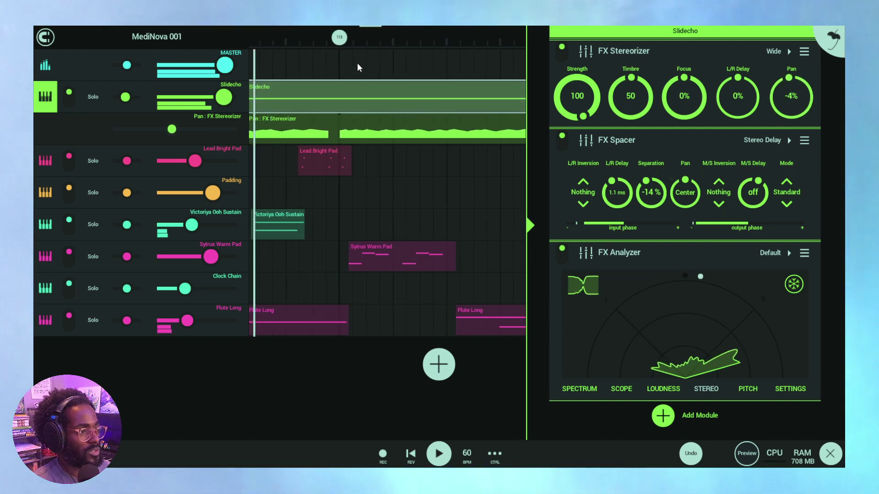
pyautogui.click(47, 161)
pyautogui.doubleClick(393, 172)
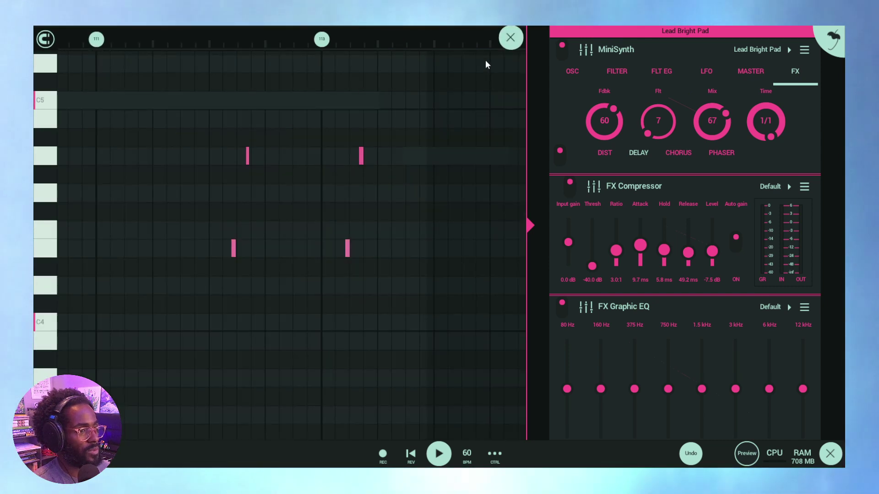
pyautogui.click(511, 38)
# Step: Inspect the notes of the Victoriya Ooh Sustain clip before bar 113, and return to the playlist
pyautogui.click(330, 221)
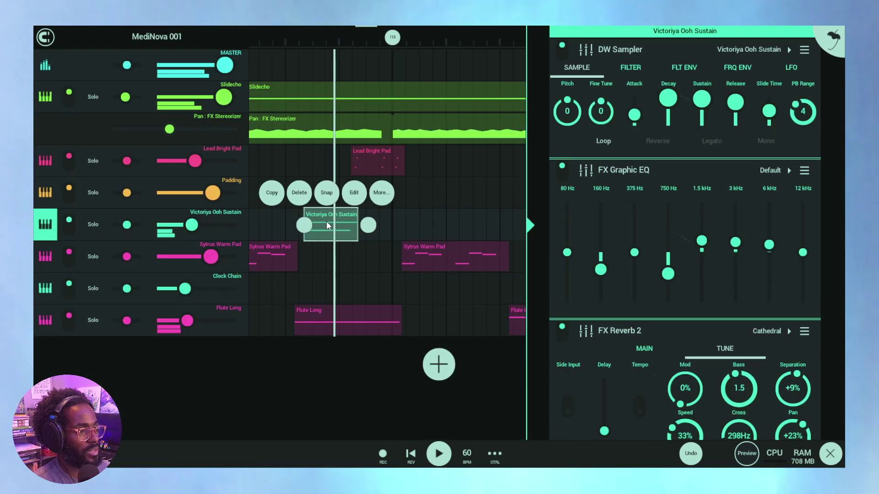
pyautogui.doubleClick(326, 221)
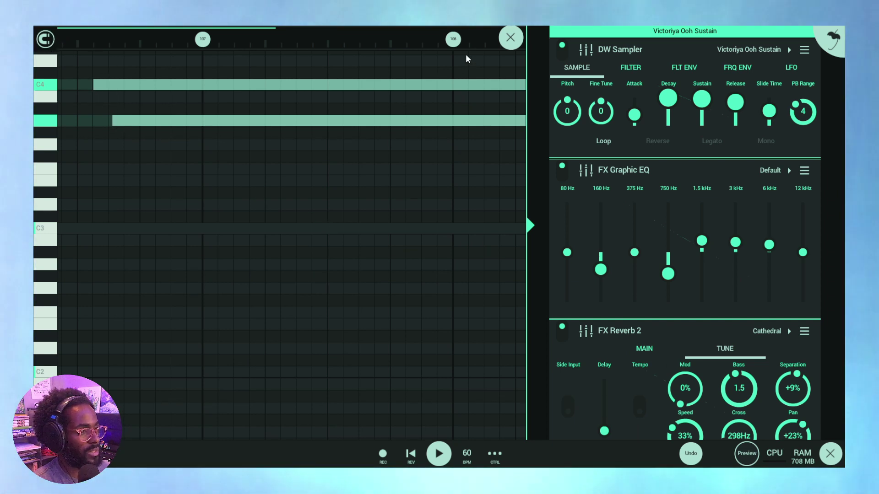
pyautogui.click(511, 38)
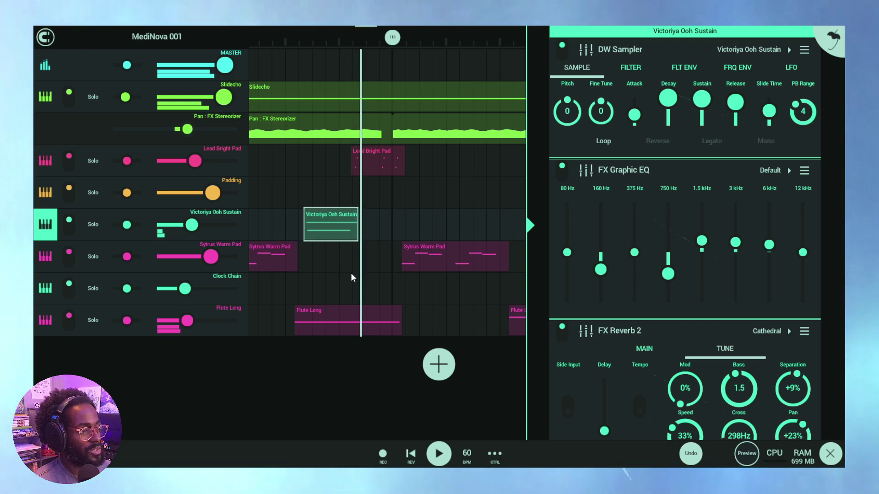
# Step: Examine the Padding channel's synth and effects and the master chain while following the arrangement from bar 113 past bar 129
pyautogui.click(432, 190)
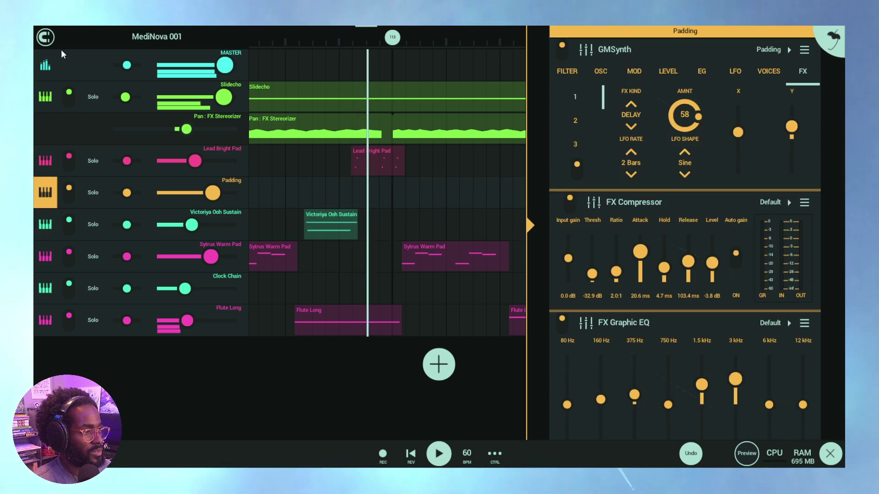
pyautogui.click(45, 66)
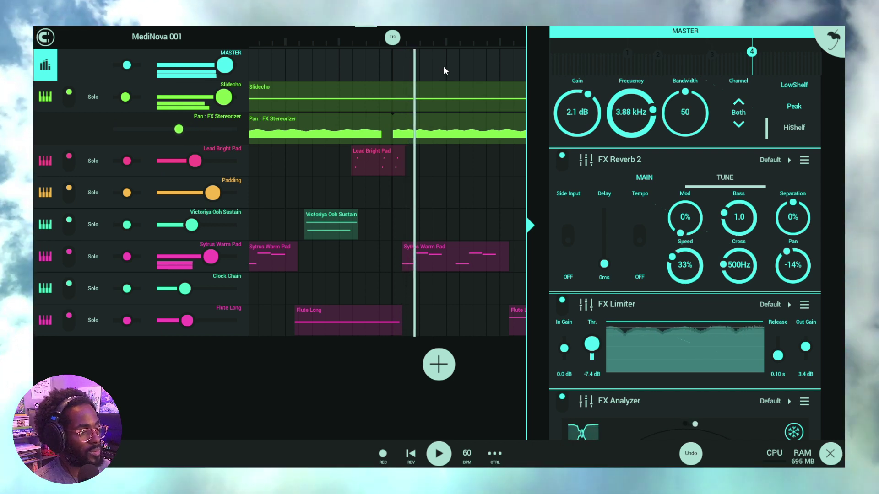
pyautogui.moveTo(451, 68); pyautogui.dragTo(389, 64)
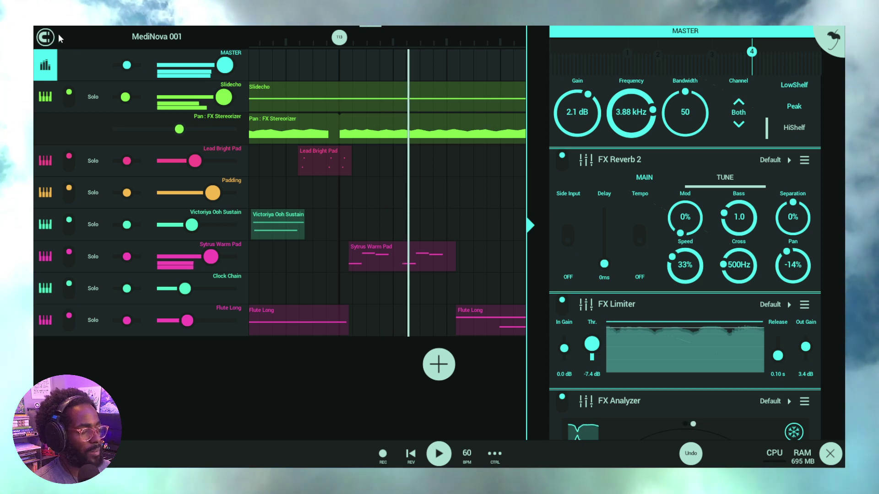
pyautogui.moveTo(389, 257); pyautogui.dragTo(400, 257)
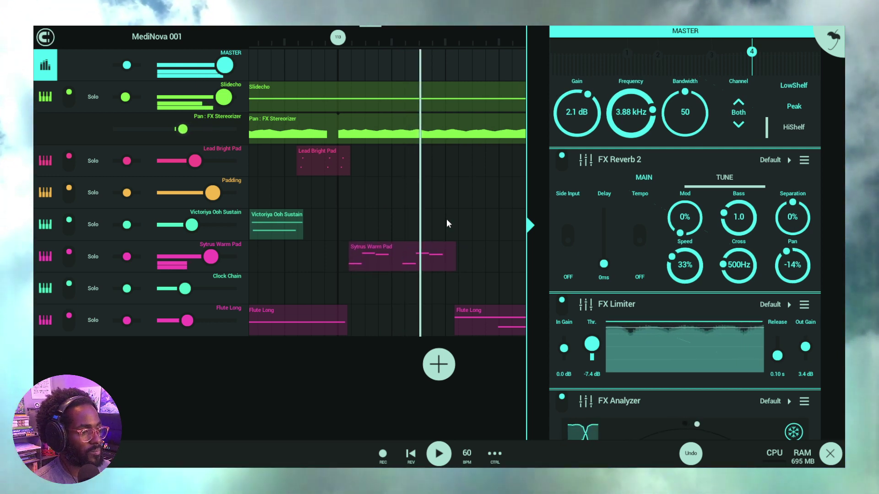
pyautogui.moveTo(446, 219); pyautogui.dragTo(343, 201)
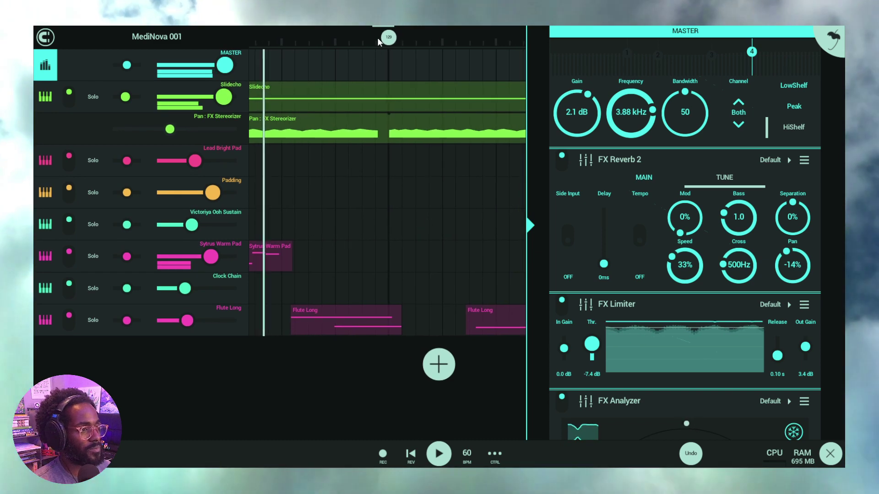
pyautogui.moveTo(377, 37); pyautogui.dragTo(357, 73)
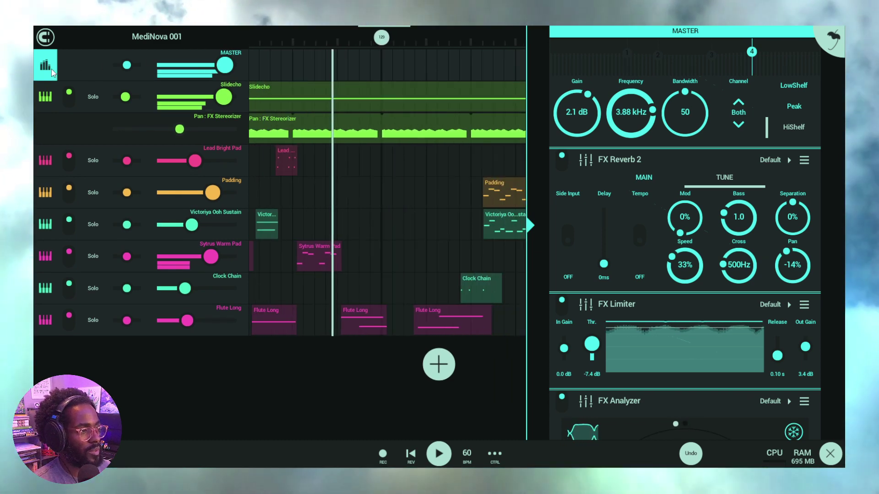
# Step: Hide the channel mixer controls and survey the clip arrangement across the playlist from bar 33 to bar 193
pyautogui.click(51, 69)
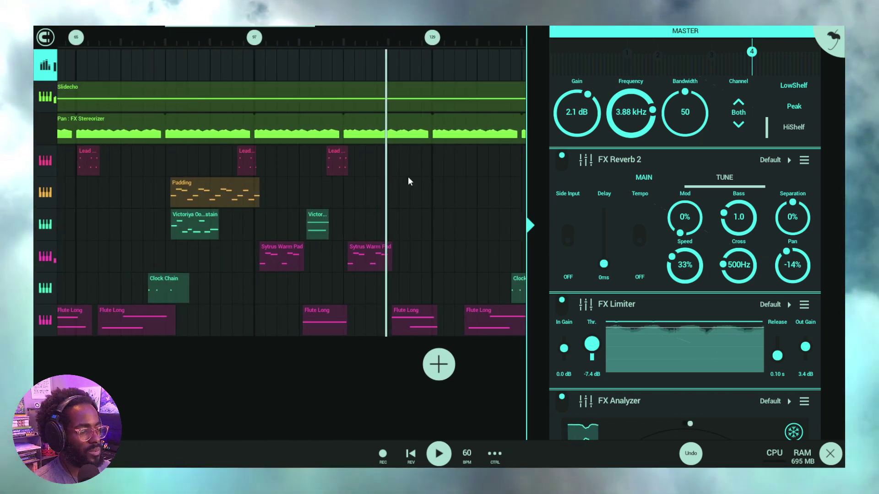
pyautogui.moveTo(422, 185); pyautogui.dragTo(443, 174)
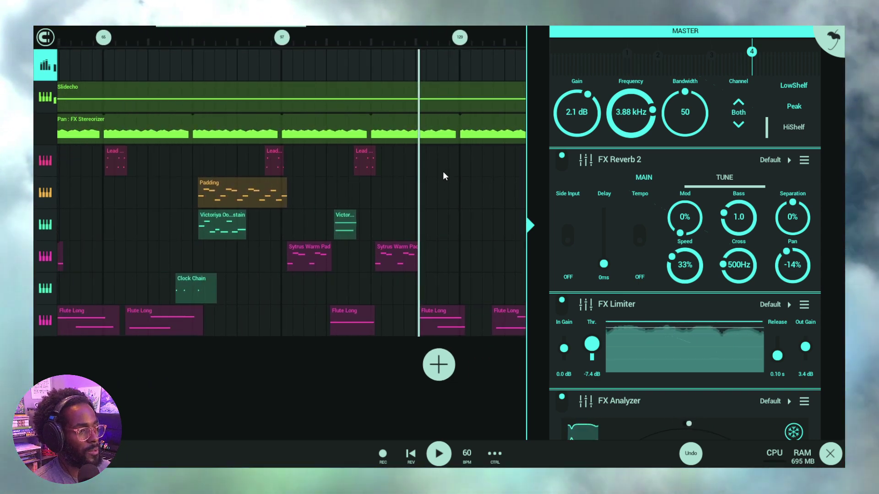
pyautogui.moveTo(396, 69); pyautogui.dragTo(481, 77)
pyautogui.moveTo(369, 64); pyautogui.dragTo(509, 67)
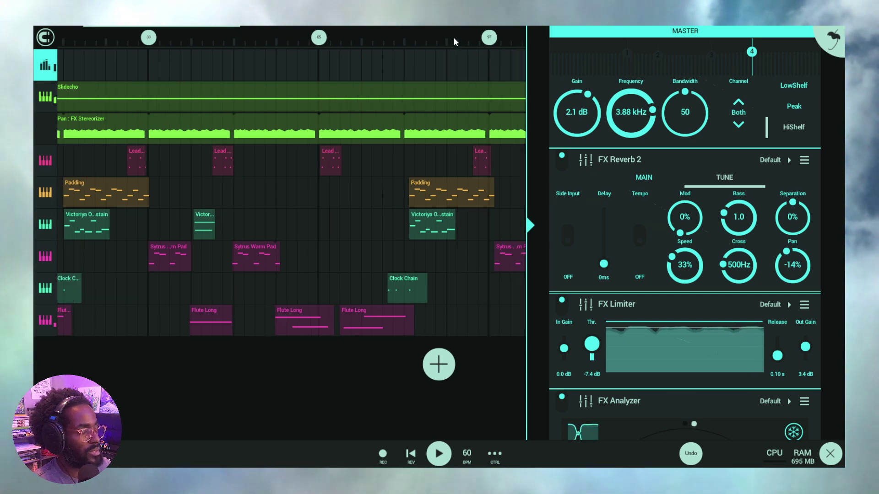
pyautogui.moveTo(460, 66); pyautogui.dragTo(307, 69)
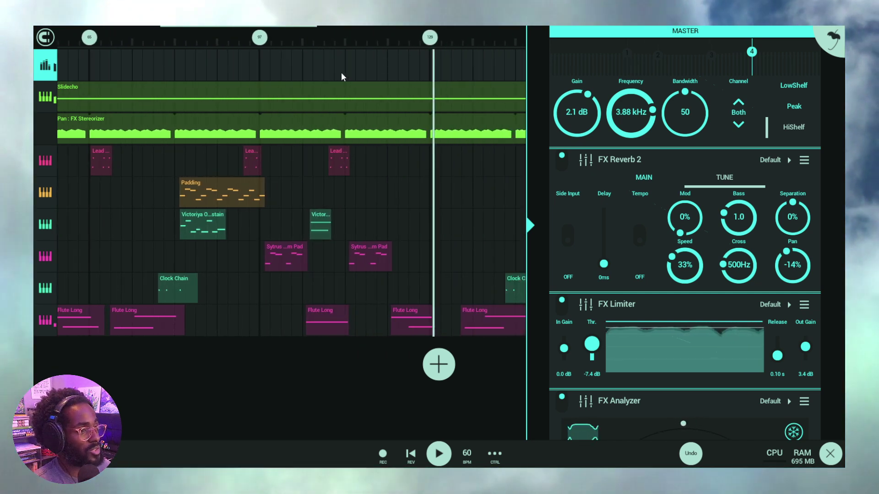
pyautogui.moveTo(366, 67); pyautogui.dragTo(218, 69)
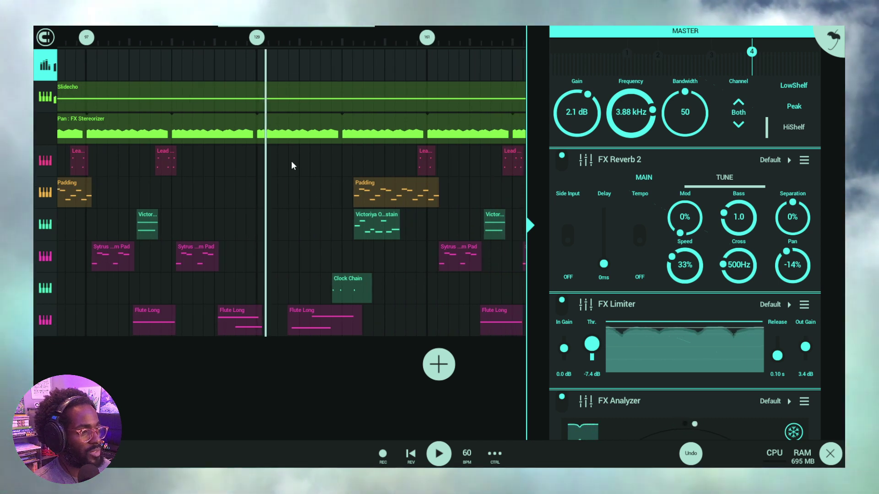
pyautogui.moveTo(284, 241); pyautogui.dragTo(212, 225)
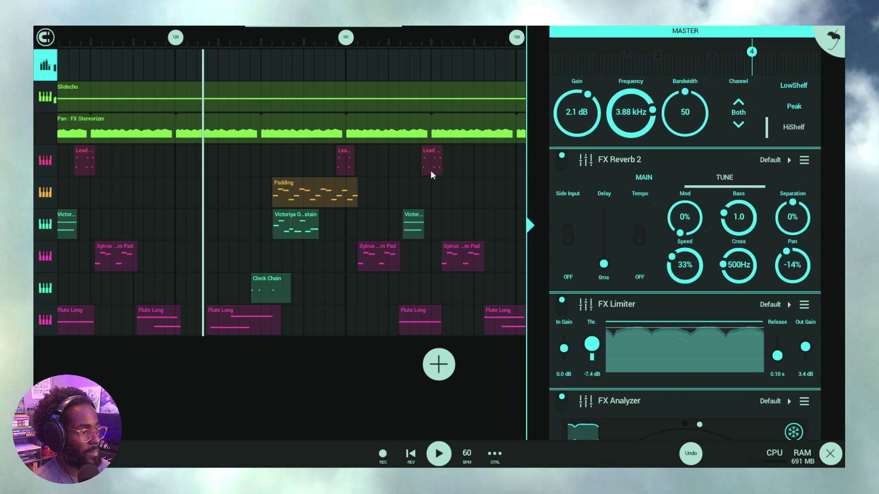
# Step: Examine Flute Long's sampler and effects, and the third FX slot of Clock Chain's GMSynth
pyautogui.click(48, 321)
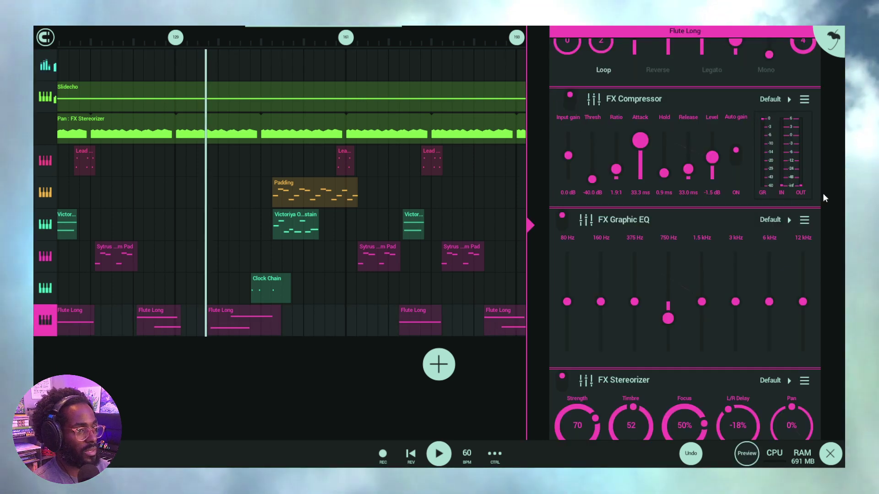
pyautogui.scroll(3, 823, 193)
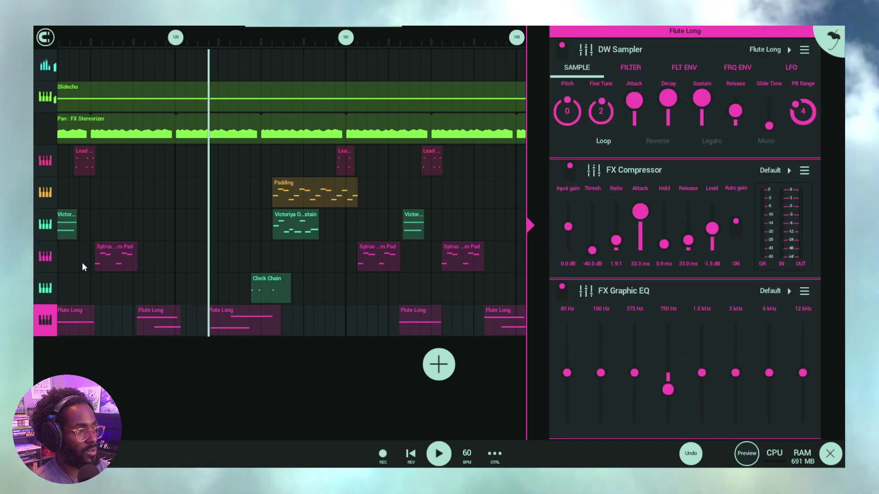
pyautogui.click(45, 287)
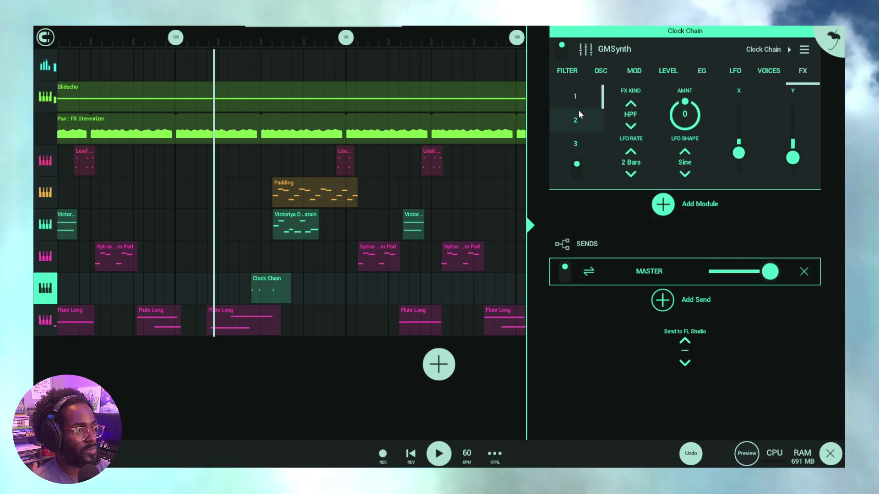
pyautogui.click(575, 136)
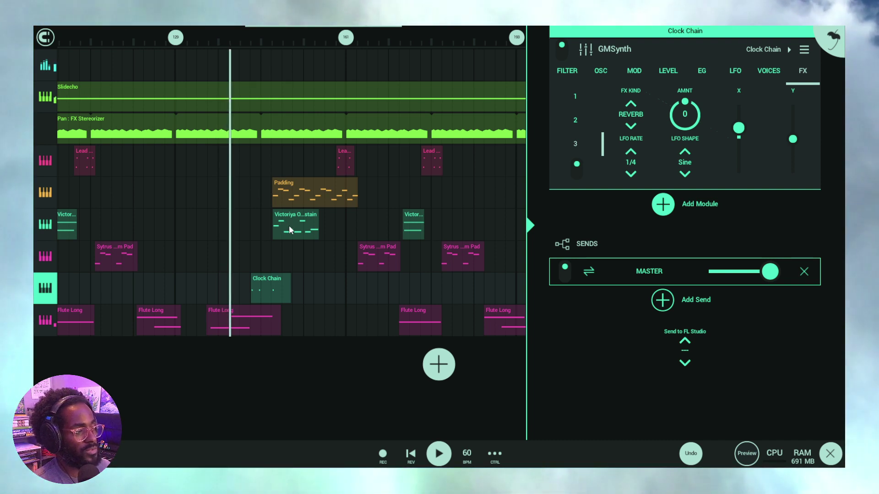
# Step: Select the Clock Chain clip between bars 129 and 161 to view its clip options, and reveal the channel mixer controls
pyautogui.click(273, 286)
pyautogui.click(259, 216)
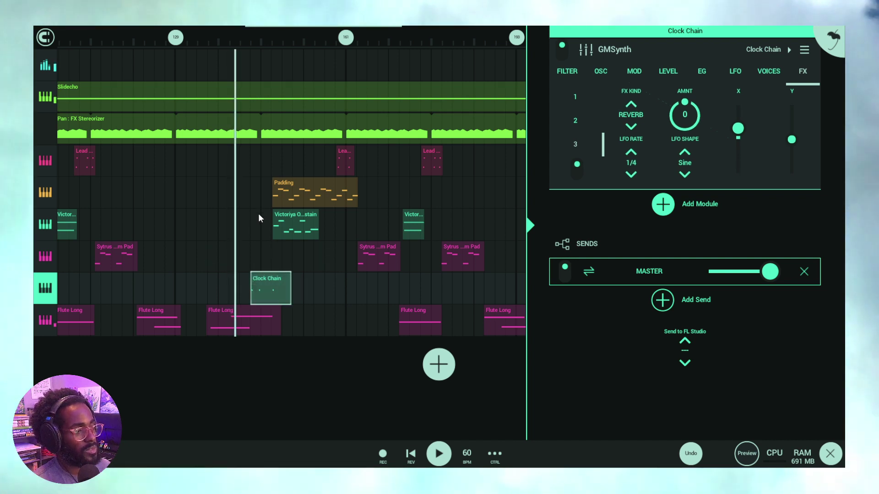
pyautogui.click(271, 289)
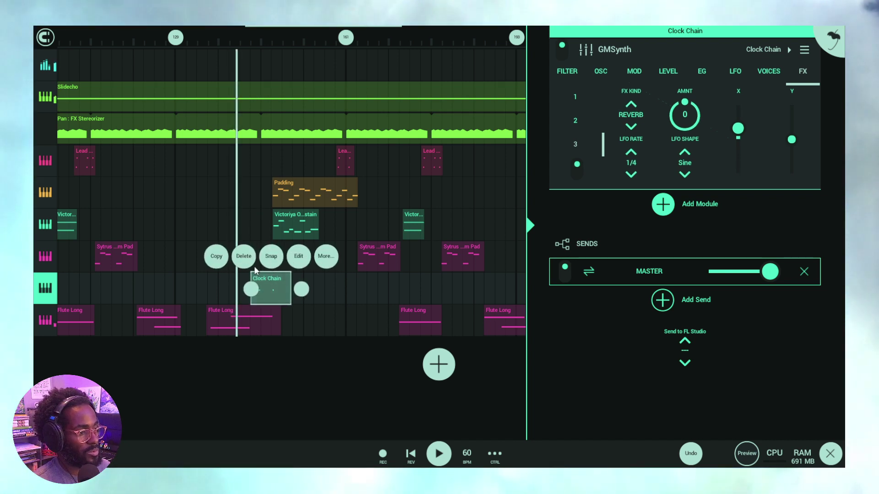
pyautogui.click(334, 290)
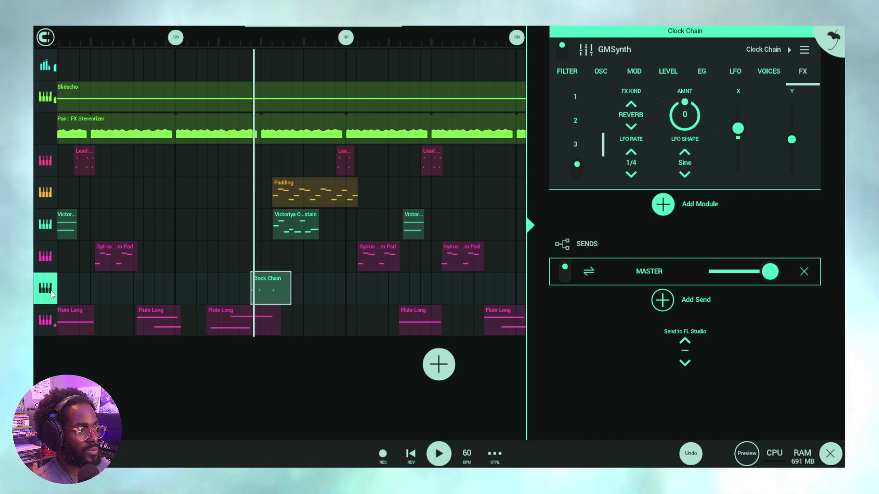
pyautogui.moveTo(51, 282); pyautogui.dragTo(144, 299)
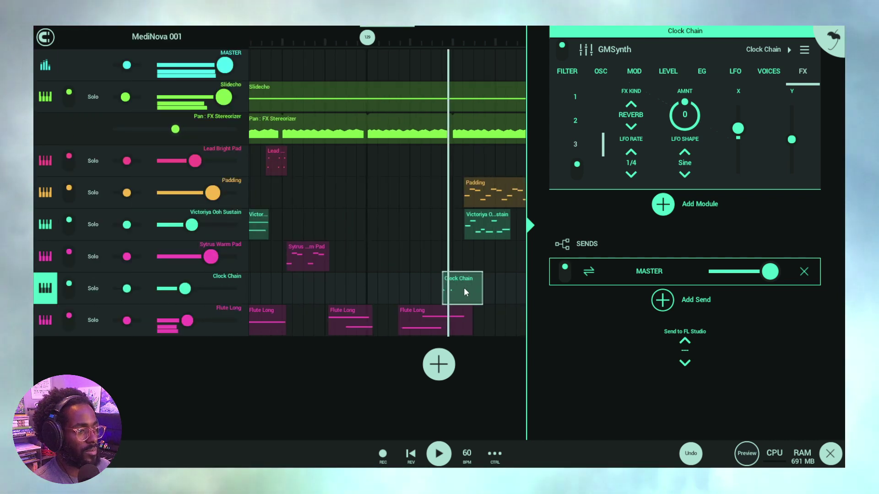
# Step: Inspect the notes of the Slidecho clip, and return to the playlist
pyautogui.moveTo(498, 322); pyautogui.dragTo(432, 280)
pyautogui.click(394, 105)
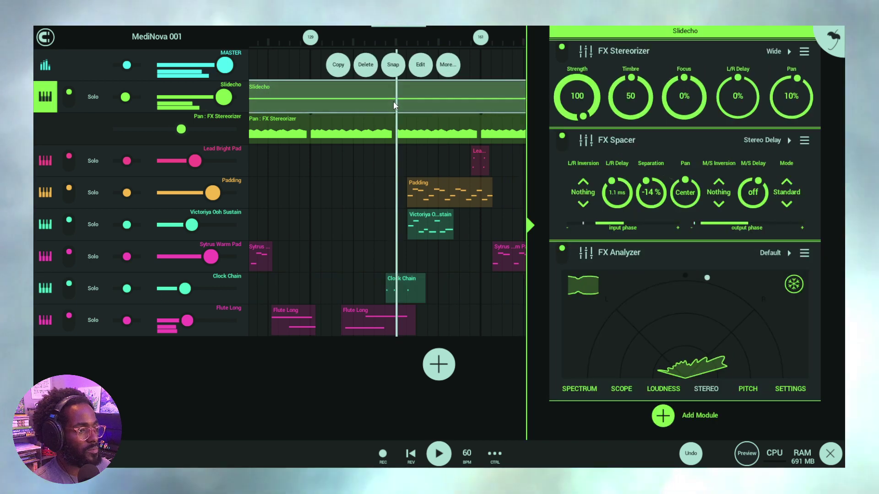
pyautogui.doubleClick(393, 105)
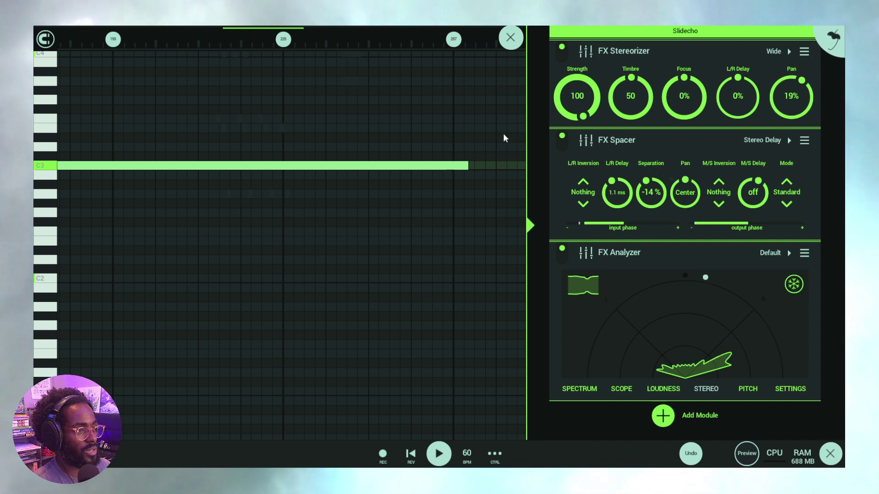
pyautogui.click(511, 37)
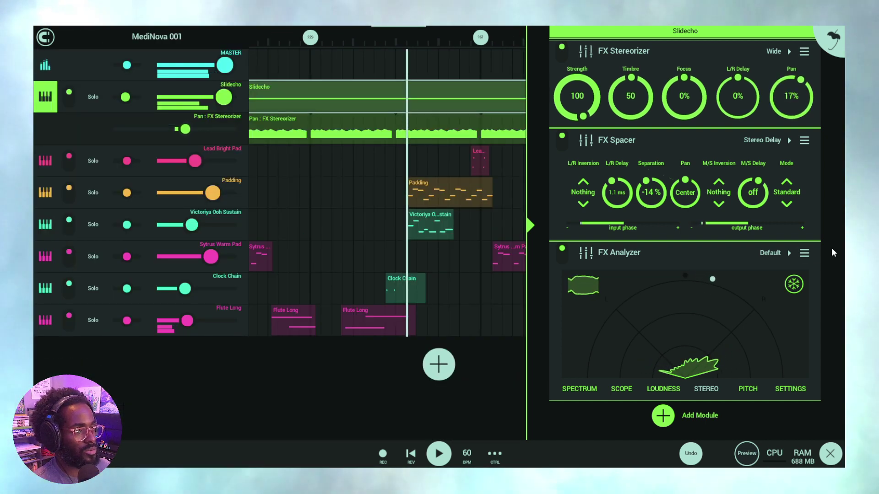
# Step: Examine Slidecho's effects chain from the FX Stereorizer back to the FX Compressor and both FX Graphic EQs
pyautogui.scroll(2, 841, 215)
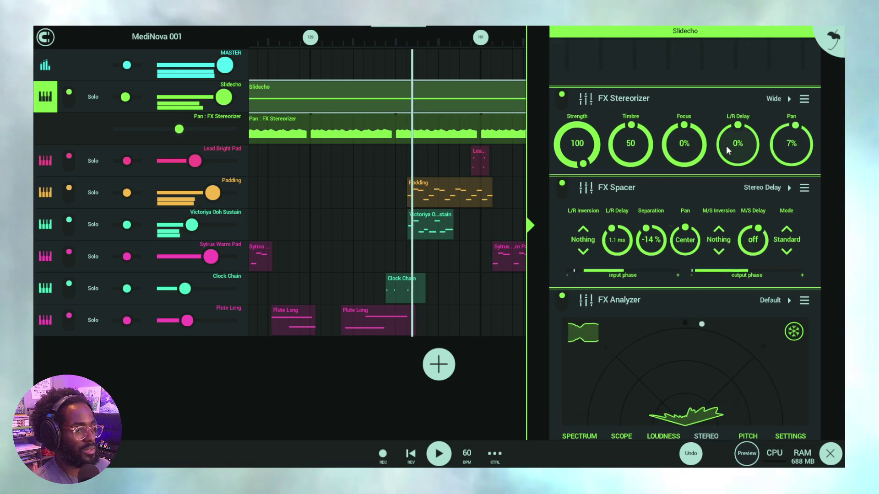
pyautogui.scroll(10, 817, 156)
pyautogui.scroll(7, 834, 163)
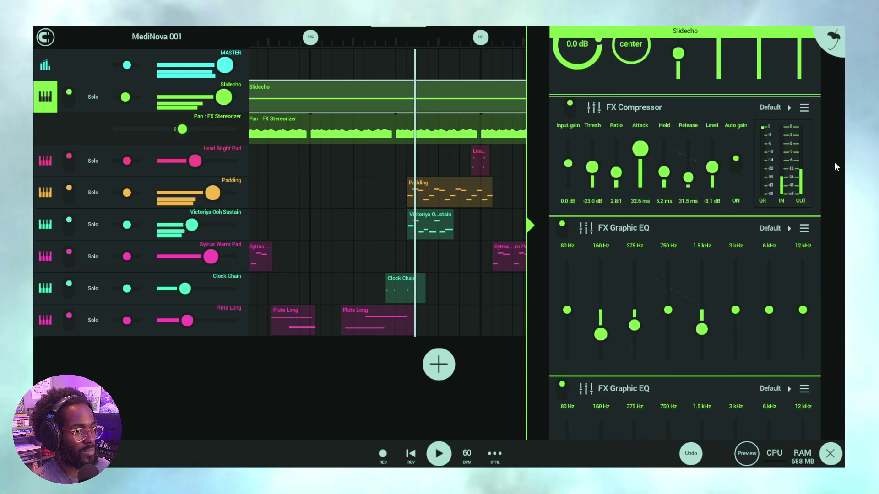
pyautogui.scroll(-6, 834, 162)
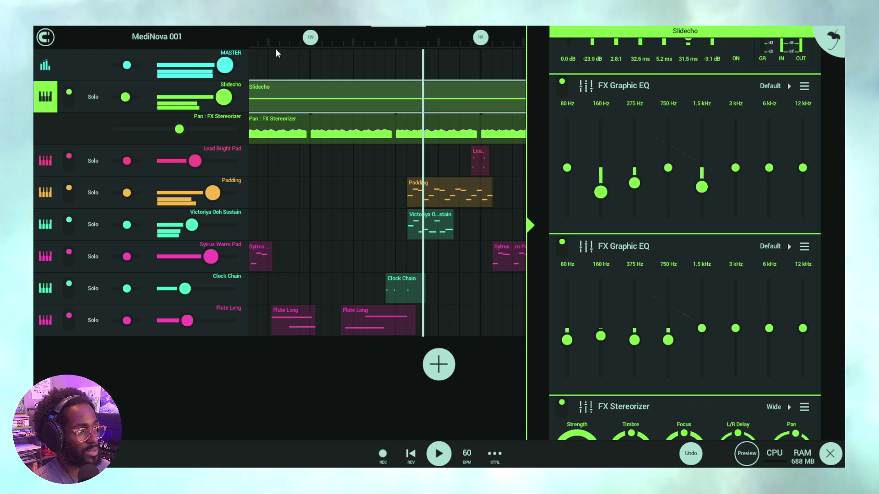
# Step: Hide the channel mixer controls and bring up the modules of the Padding and Victoriya Ooh Sustain channels
pyautogui.click(71, 93)
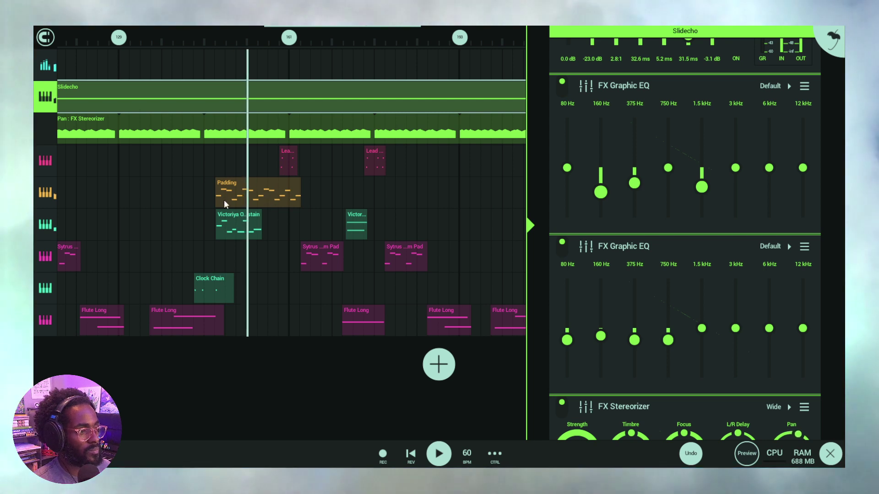
pyautogui.click(45, 192)
pyautogui.click(45, 227)
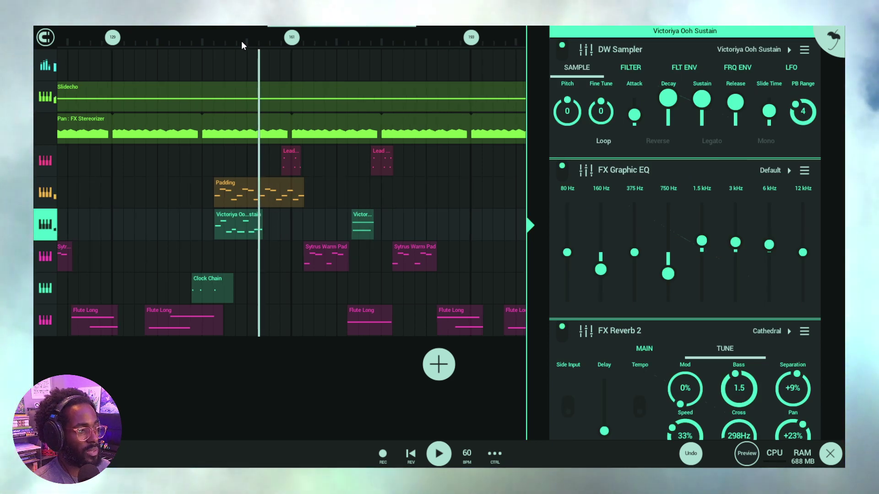
# Step: Examine the clip arrangement around the Padding and Victoriya Ooh Sustain clips from bar 129 past bar 225
pyautogui.moveTo(241, 41); pyautogui.dragTo(226, 106)
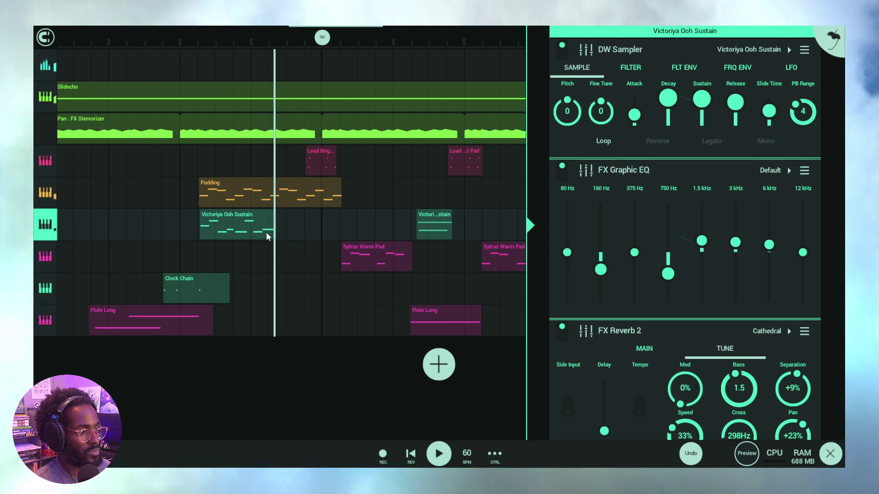
pyautogui.moveTo(335, 40); pyautogui.dragTo(236, 177)
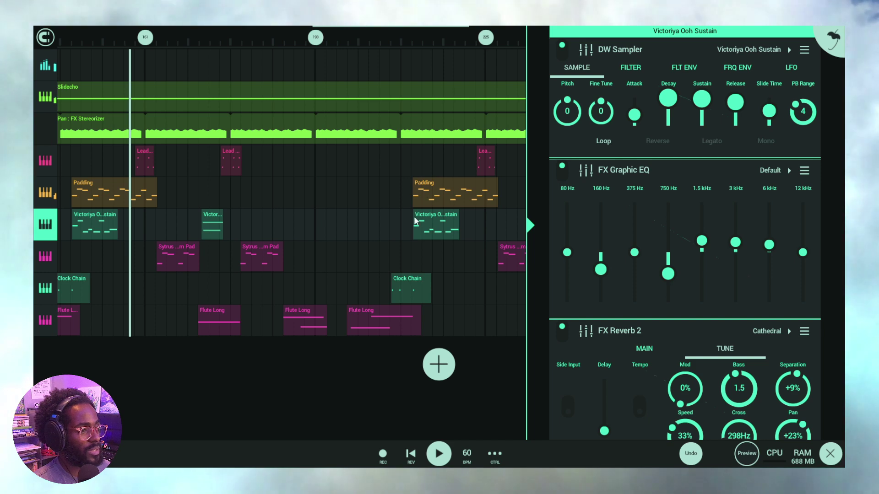
pyautogui.moveTo(379, 166); pyautogui.dragTo(185, 179)
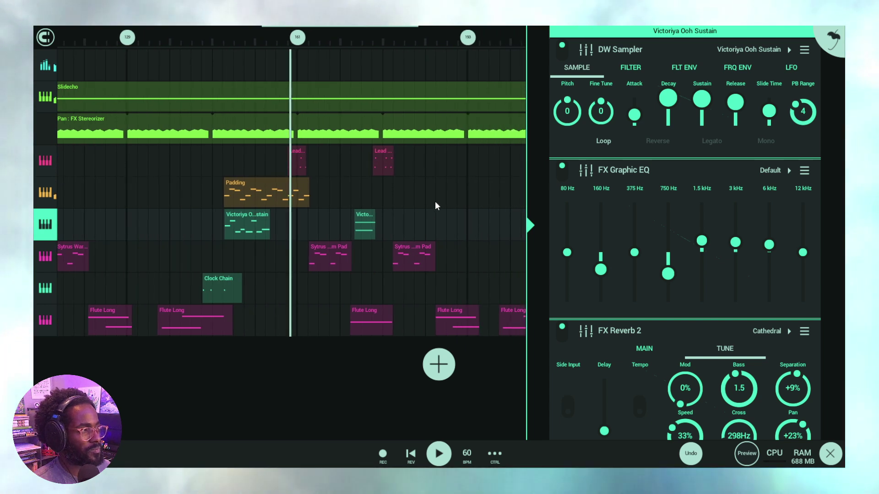
pyautogui.moveTo(435, 201); pyautogui.dragTo(276, 196)
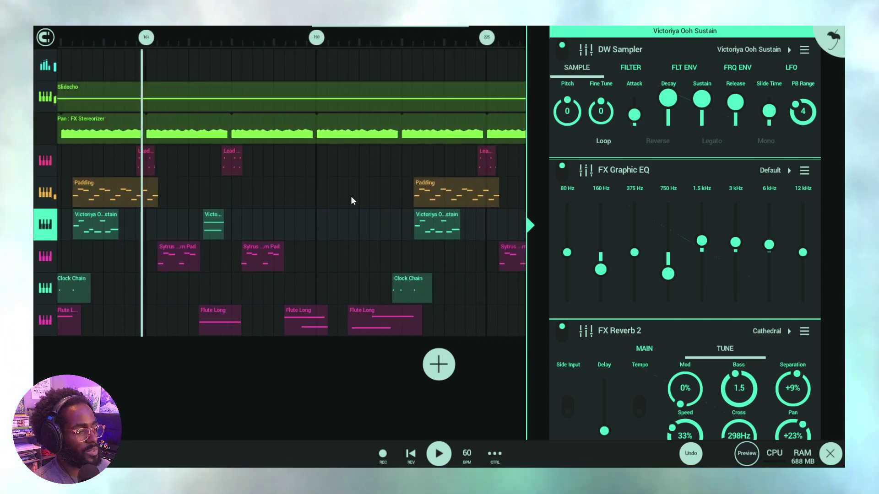